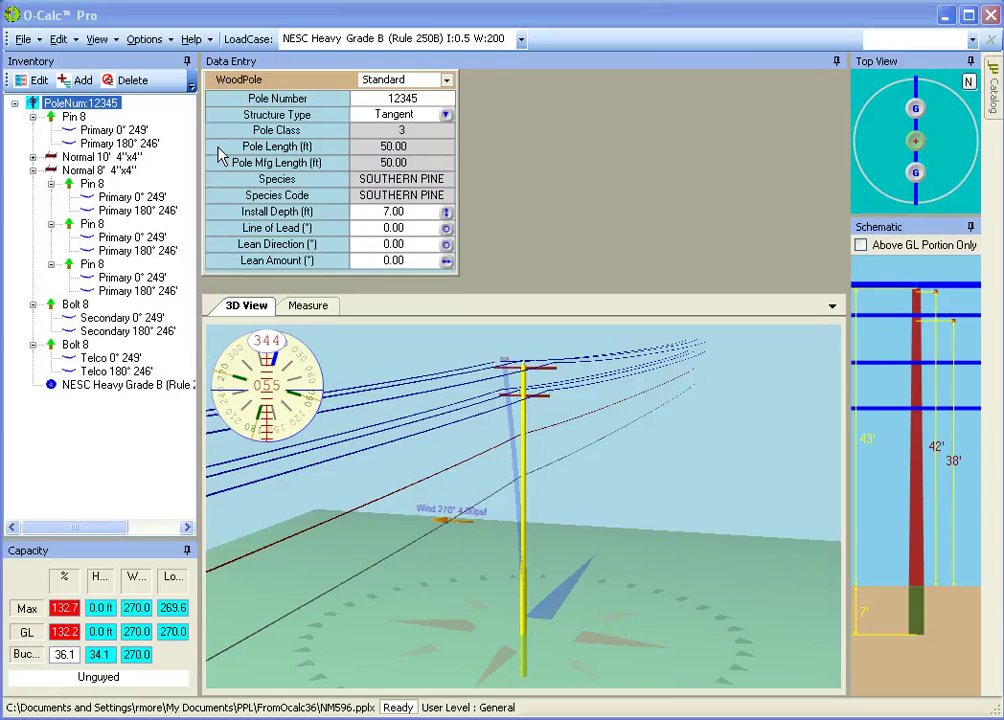
- Gang Pin 8's 249 ft and 180° primary spans, briefly add the next pin's spans, then reselect Pin 8
left_click(74, 117)
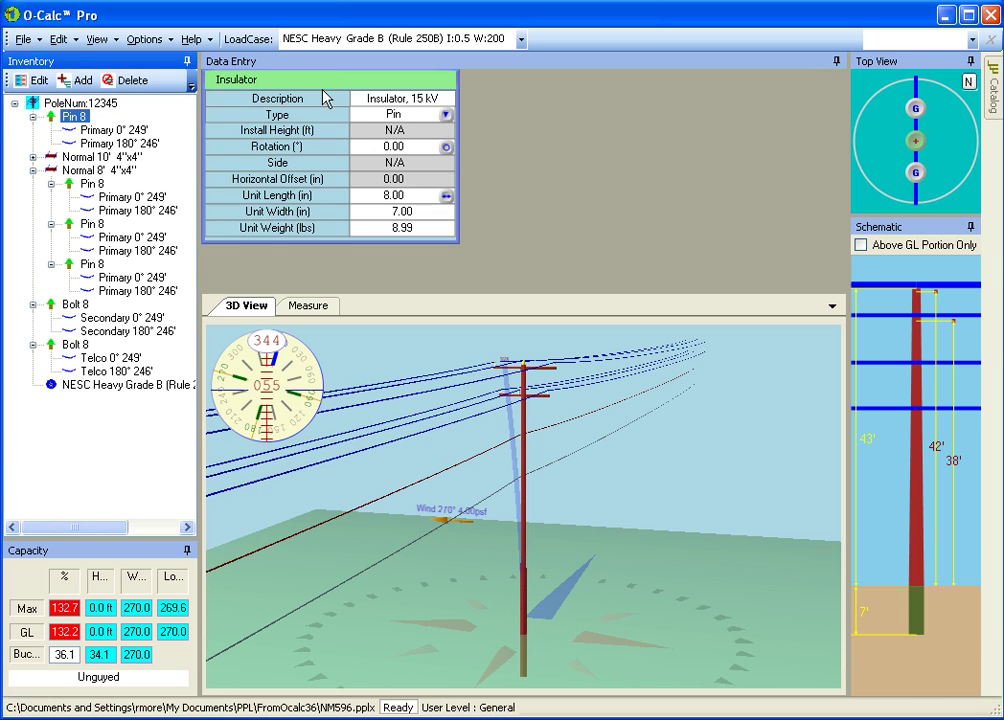
left_click(118, 130)
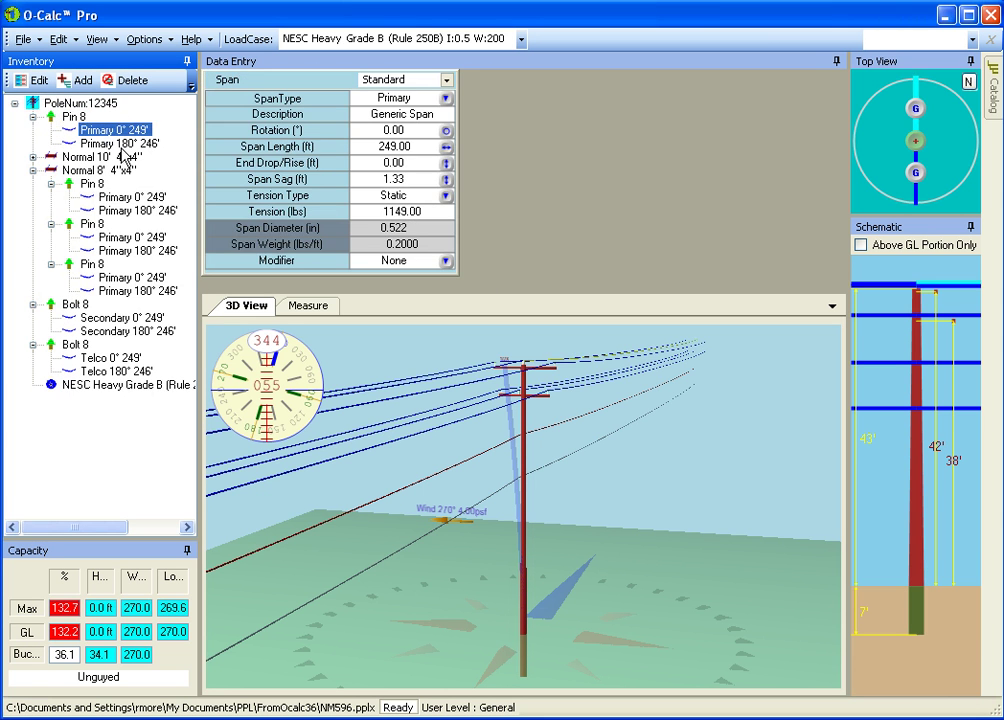
left_click(102, 143, "ctrl")
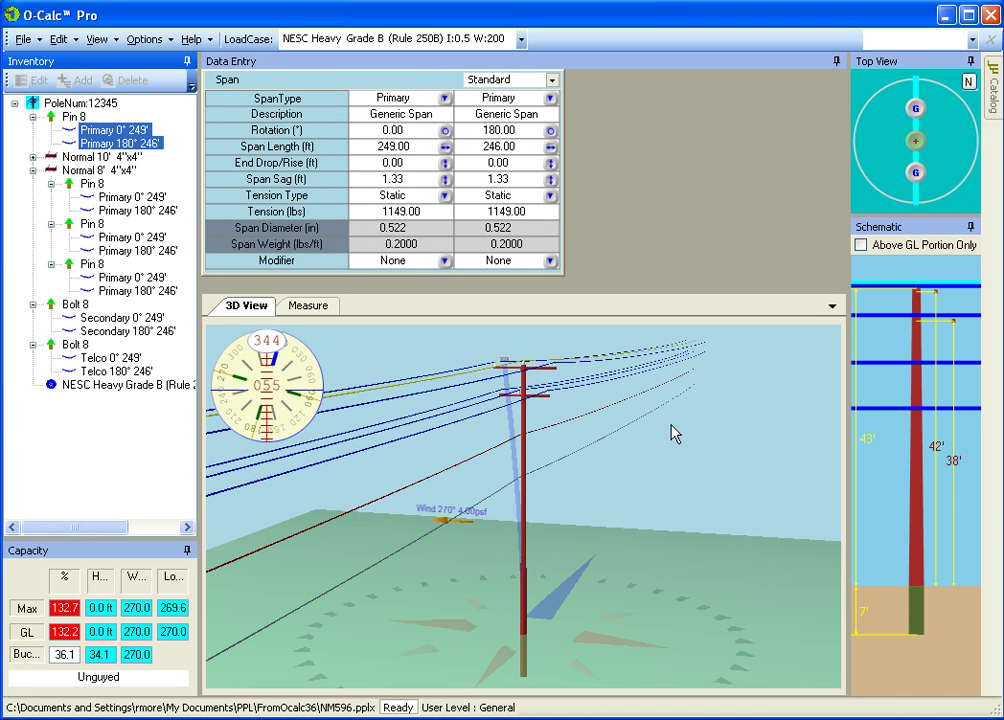
left_click(123, 198)
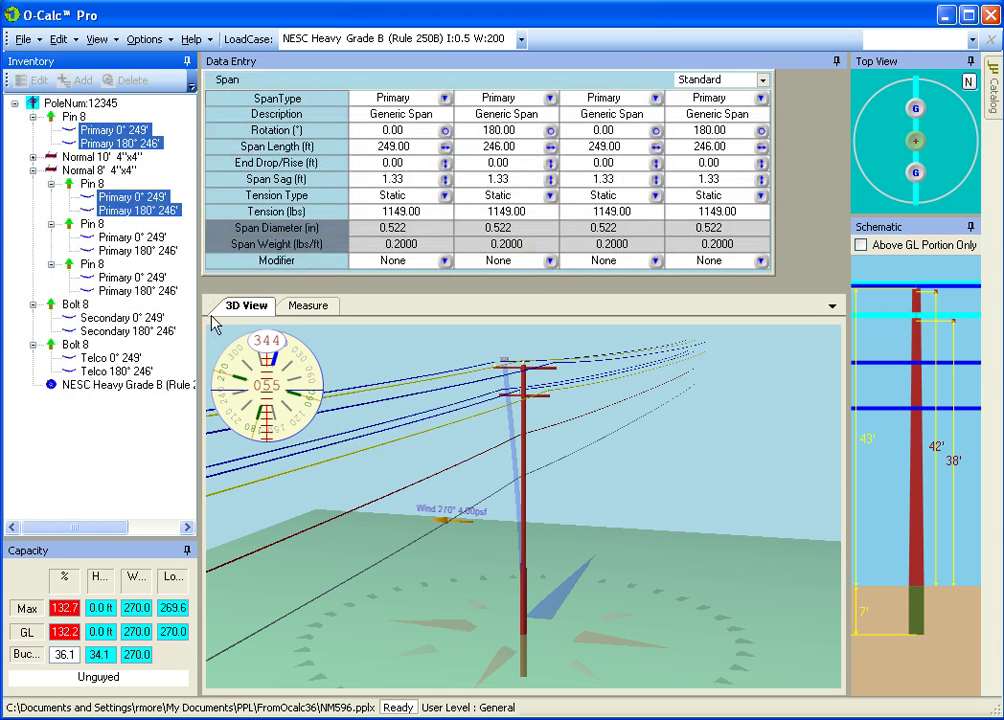
left_click(115, 130)
left_click(117, 145)
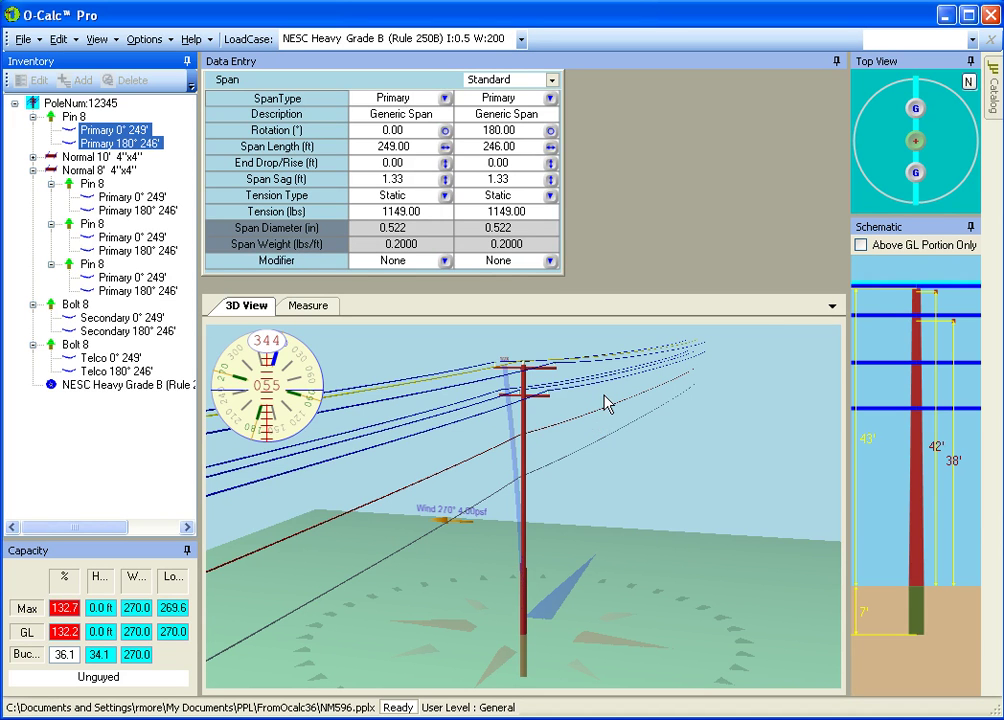
left_click(75, 116)
- Show pole 12345's wood properties, glancing at Pin 8 before returning to the pole
left_click(70, 103)
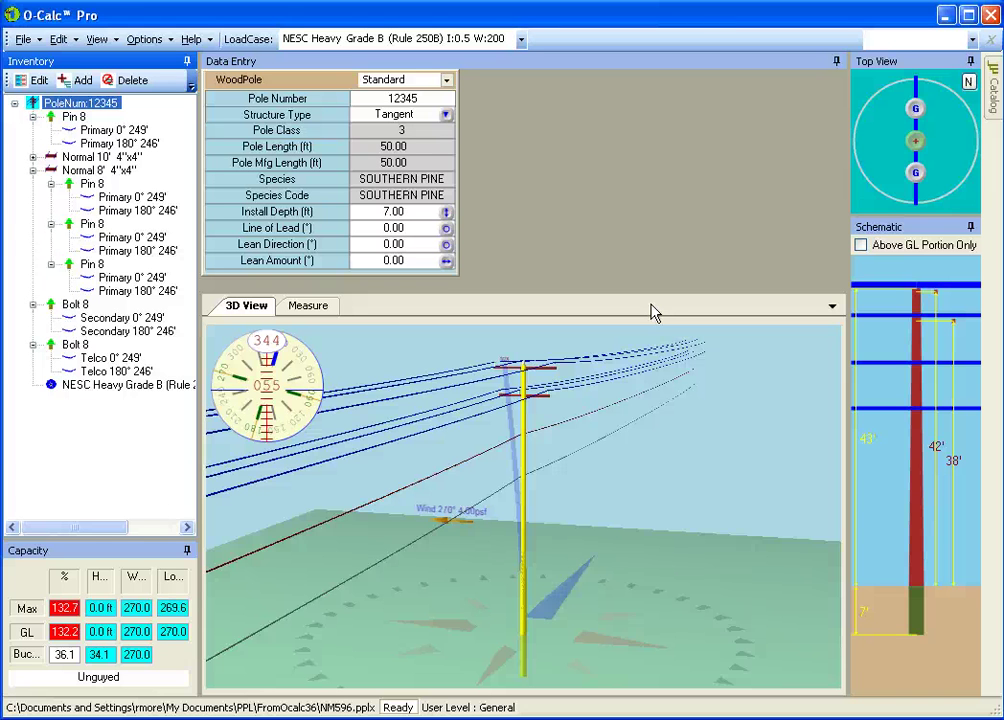
left_click(74, 117)
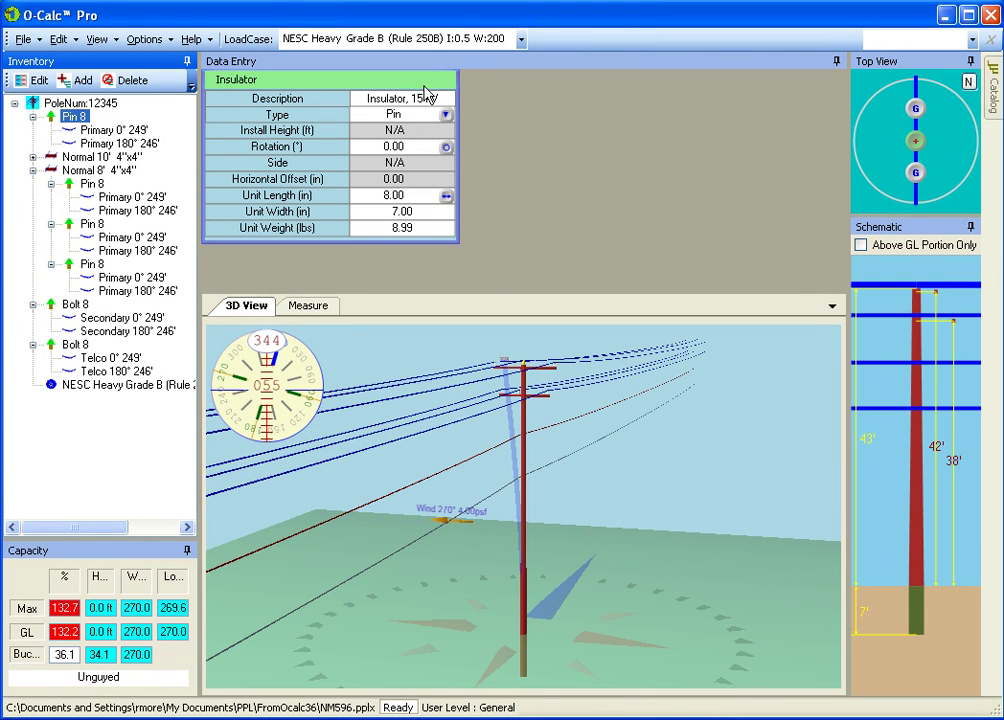
left_click(82, 103)
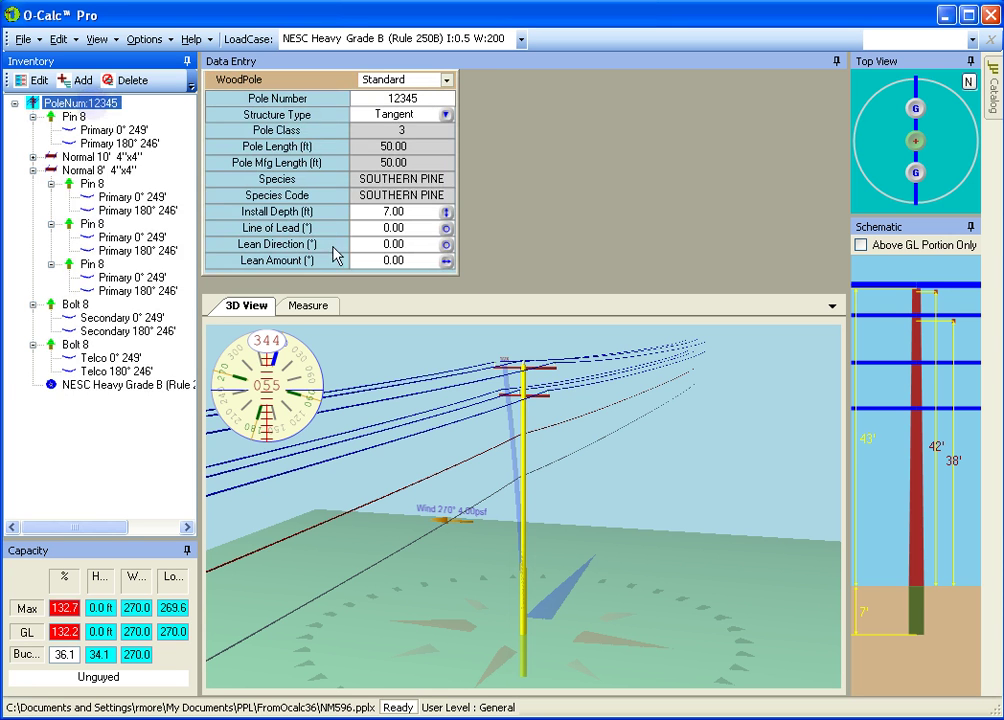
- Switch the WoodPole view from Circumference to Phys. Consts to see rupture, elasticity and density
left_click(446, 79)
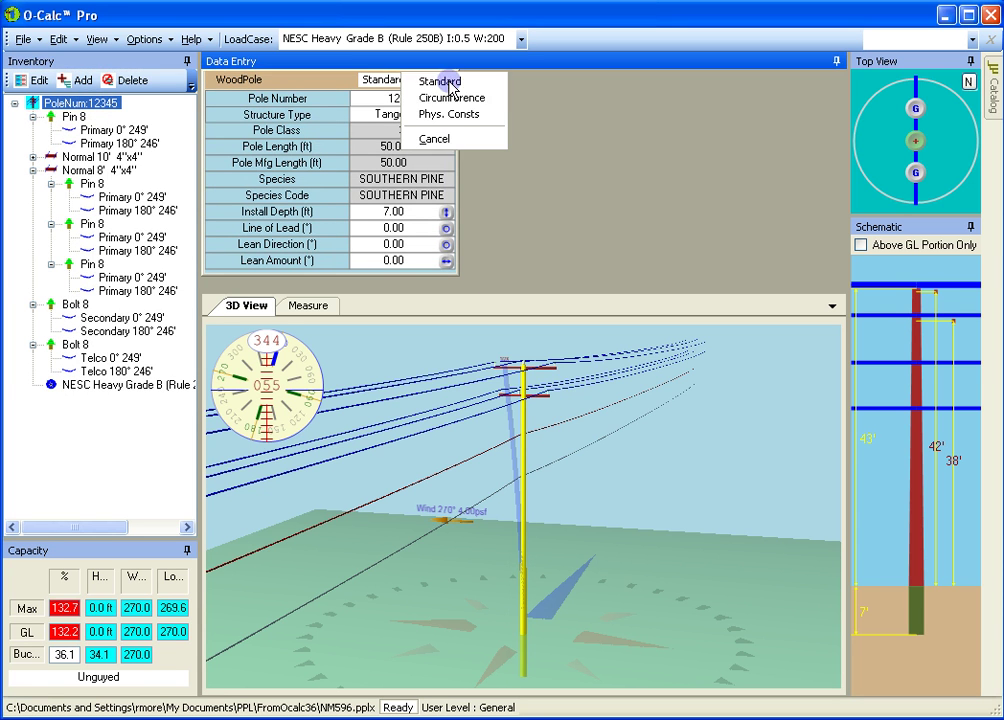
left_click(455, 99)
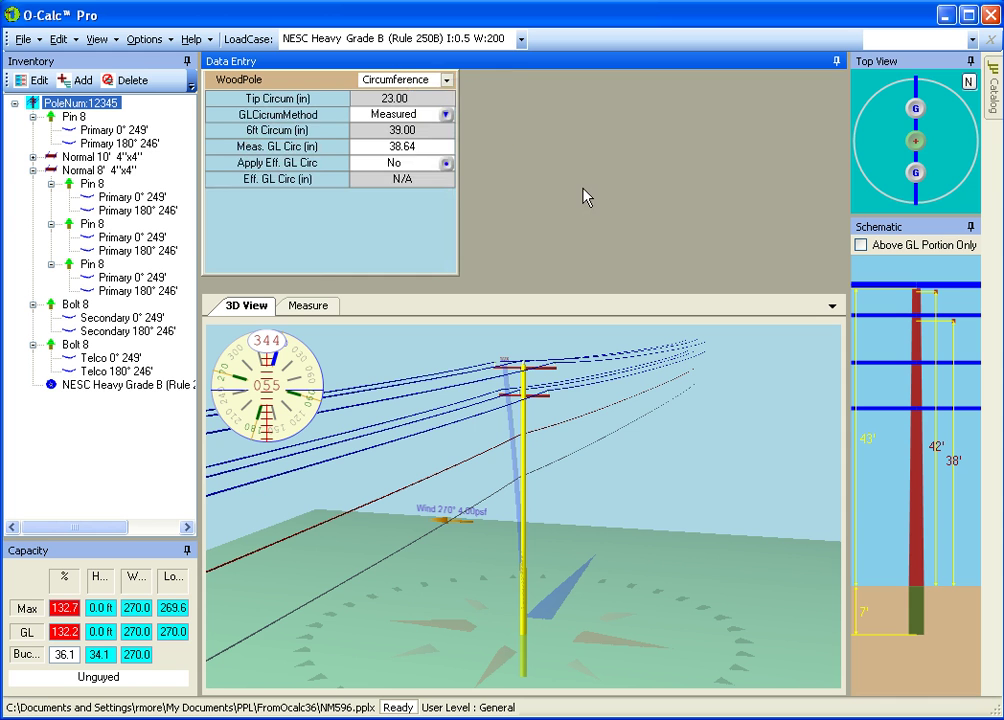
left_click(446, 79)
left_click(455, 120)
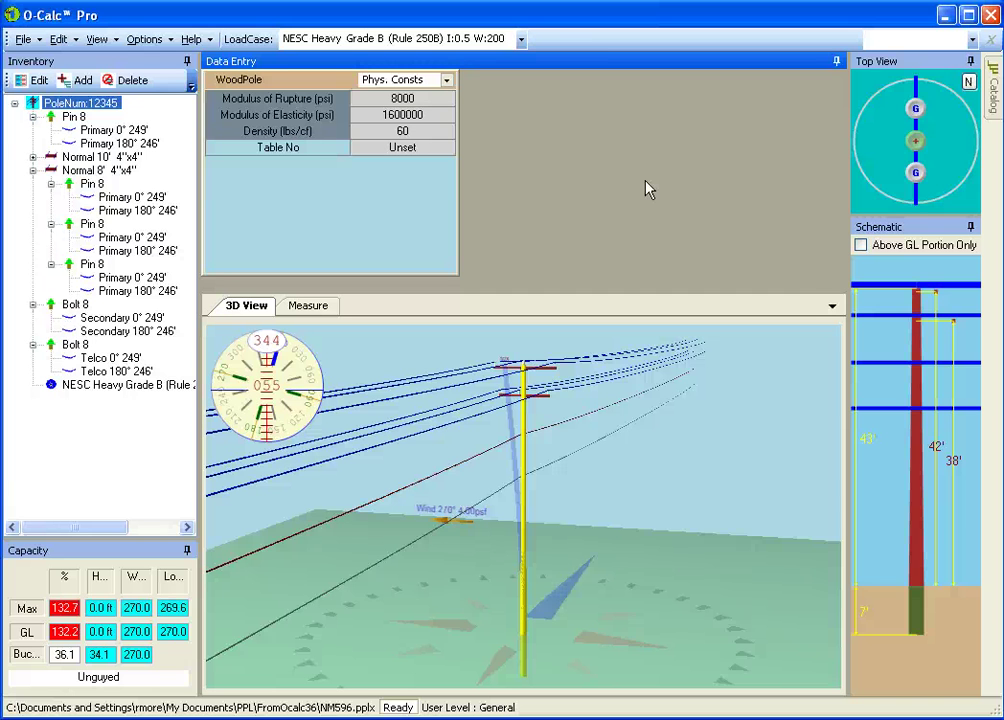
- Set the user level to Administrative under View > Tools > Misc and confirm the change
left_click(107, 44)
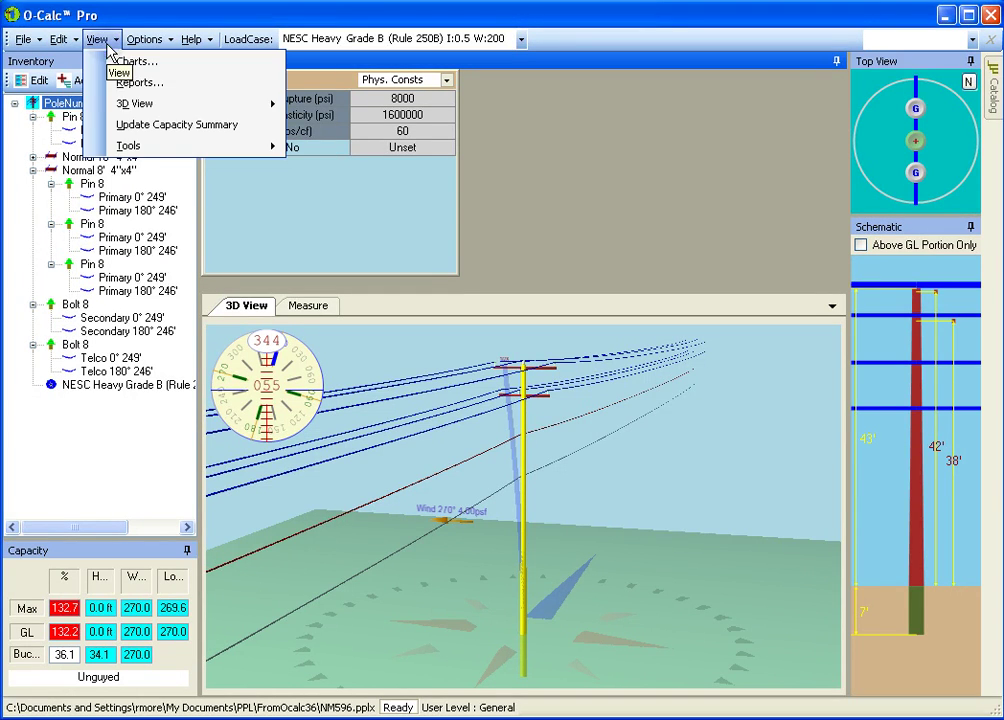
mouse_move(163, 148)
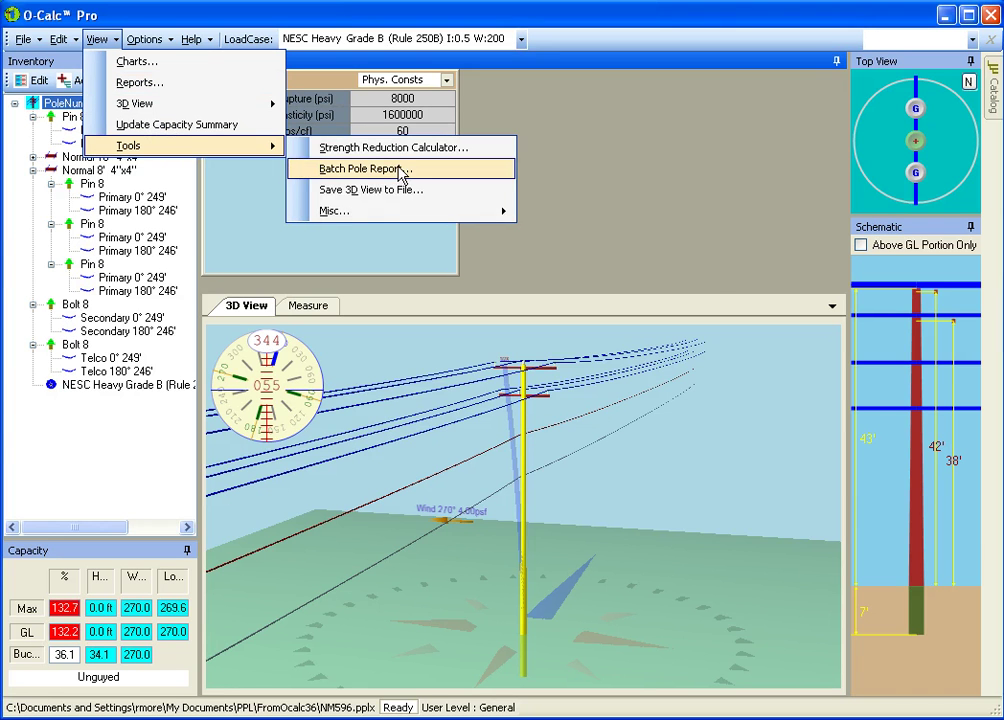
mouse_move(382, 212)
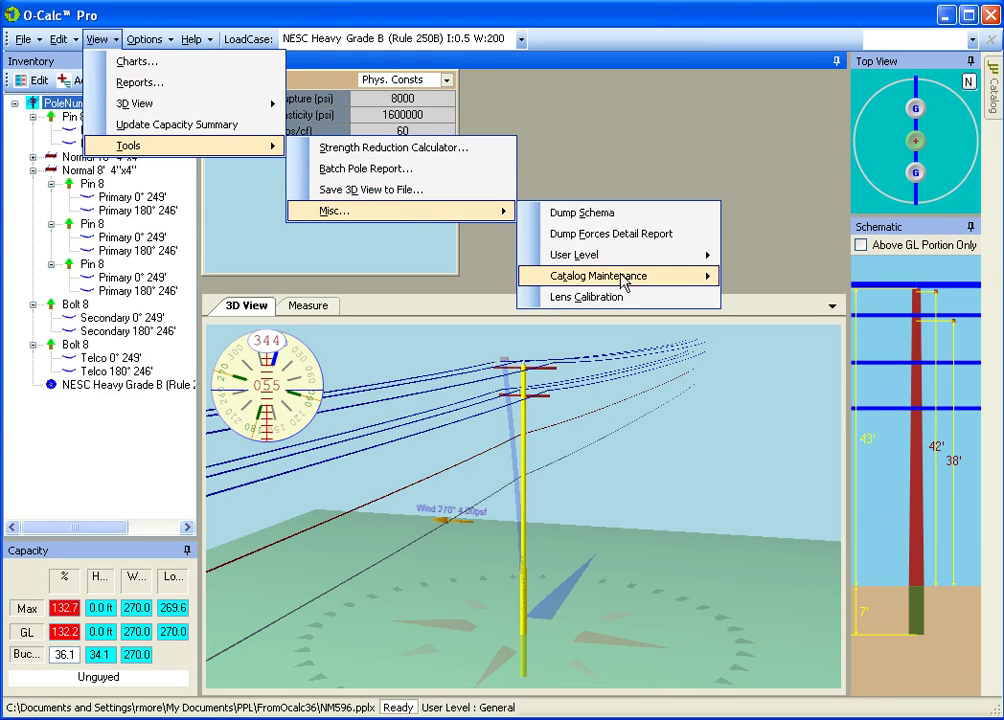
mouse_move(616, 256)
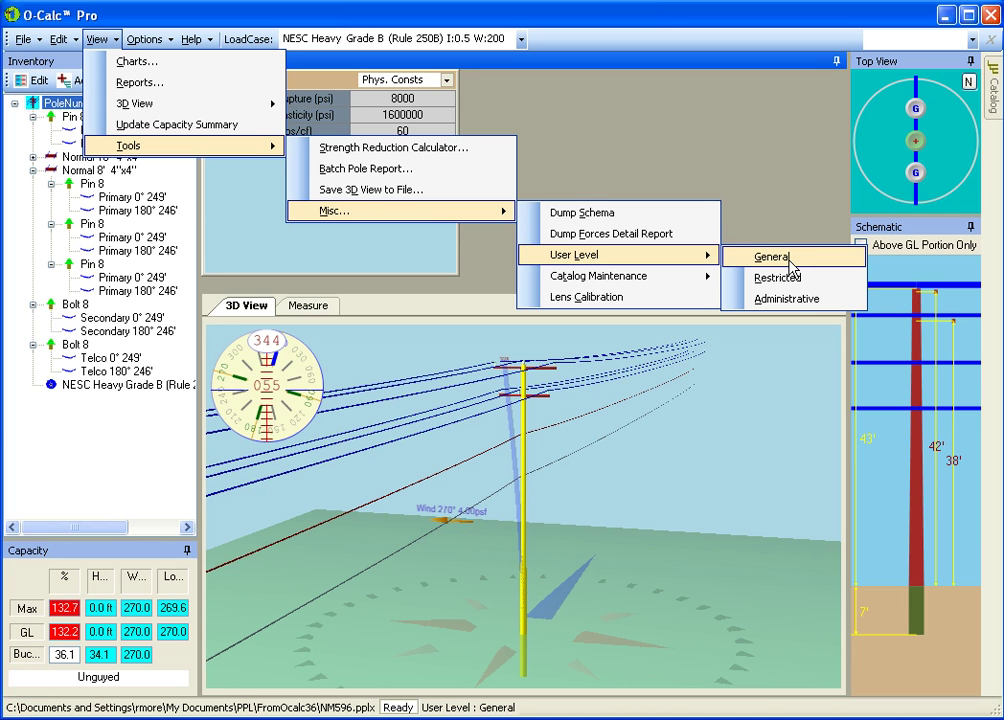
left_click(787, 300)
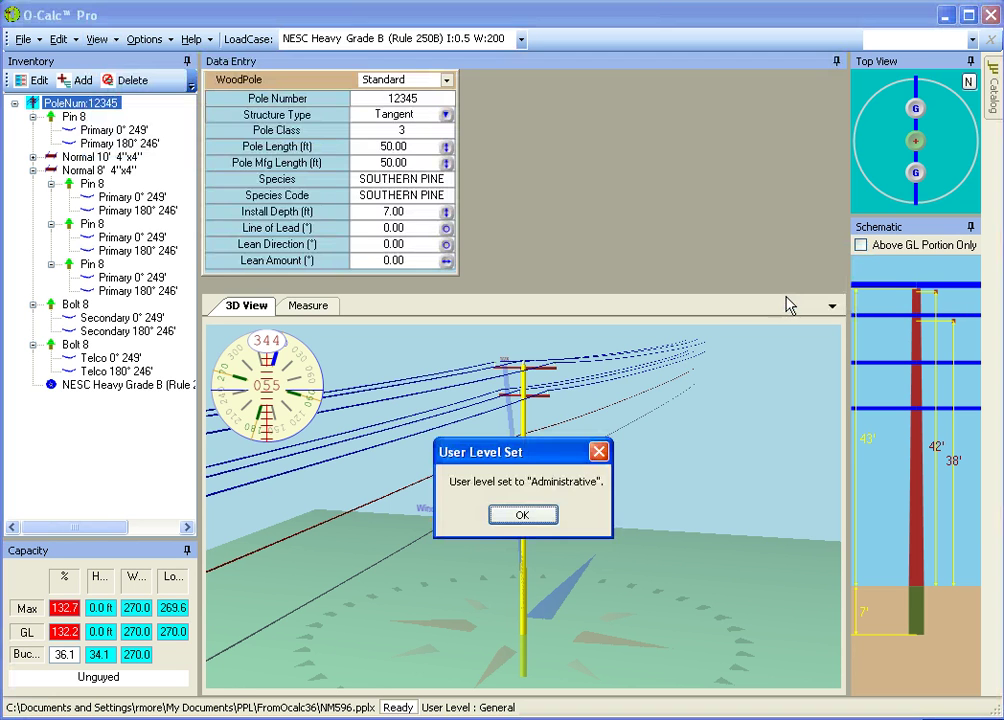
left_click(545, 514)
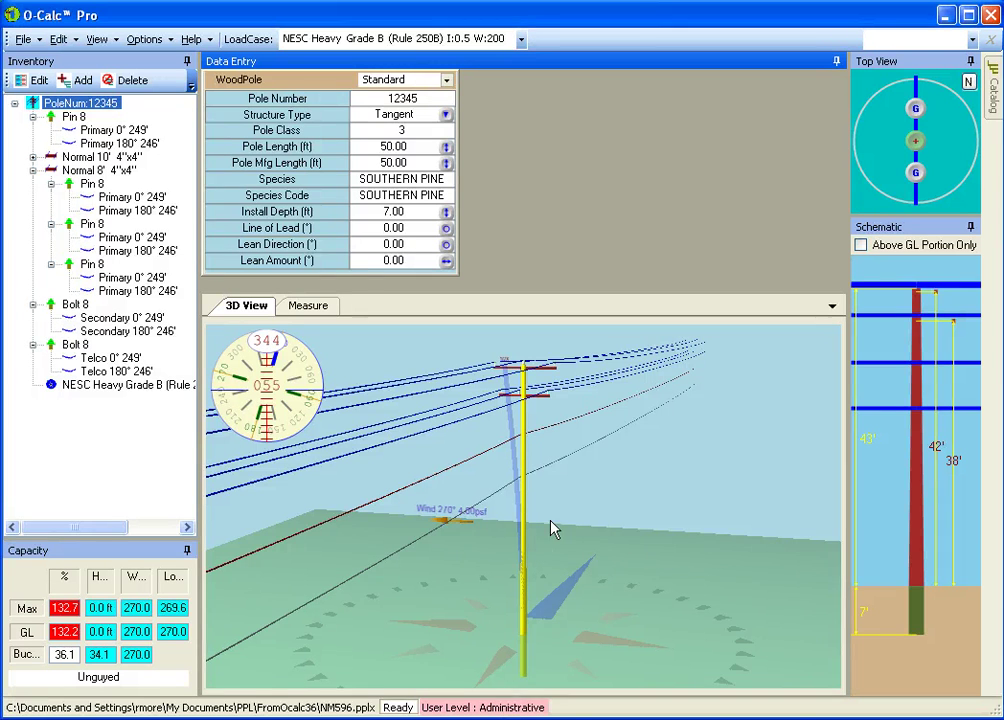
right_click(474, 710)
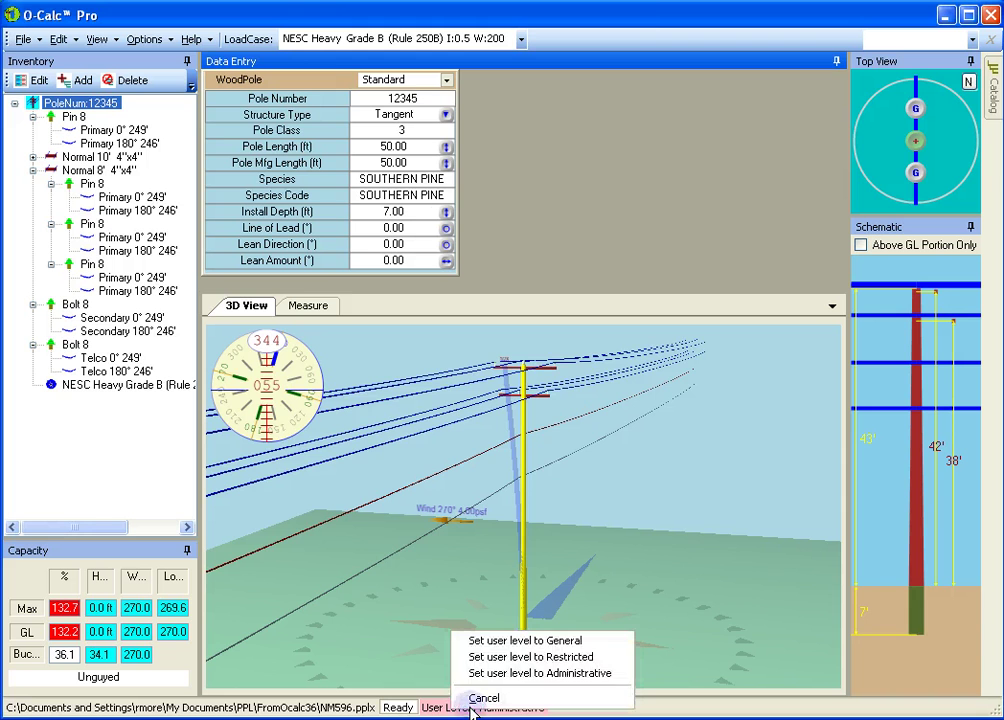
left_click(556, 660)
left_click(520, 514)
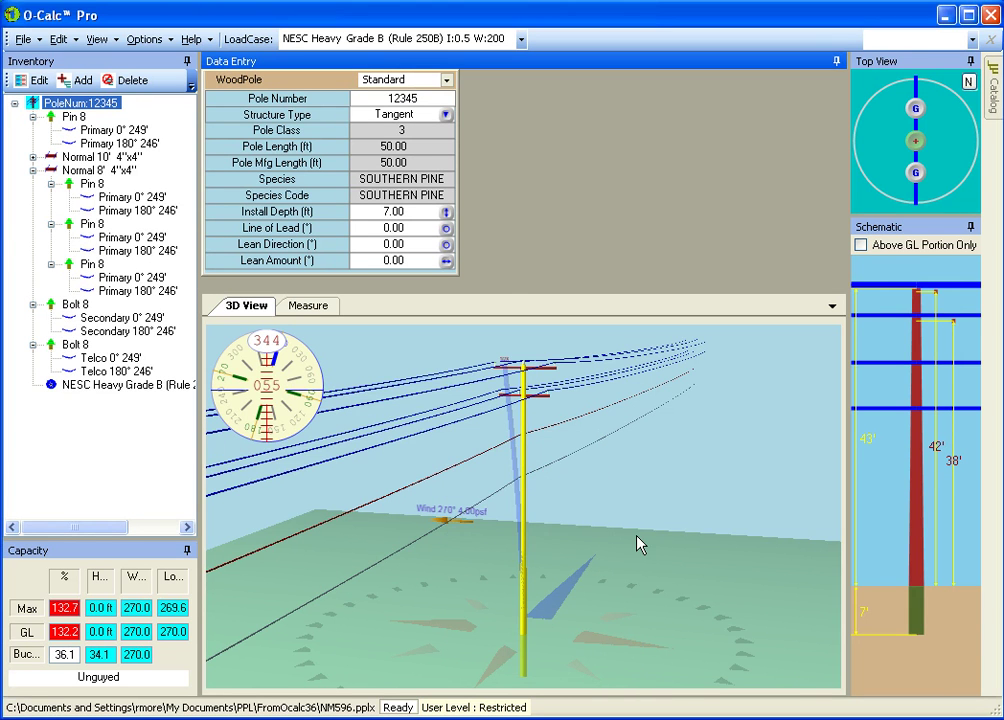
right_click(486, 712)
left_click(576, 679)
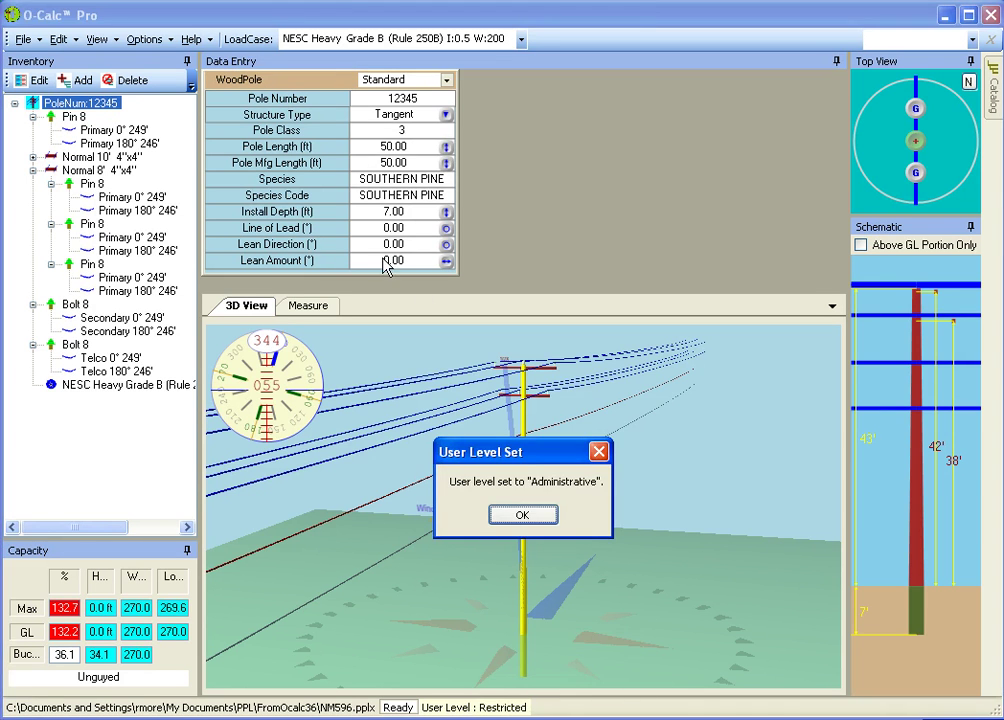
left_click(538, 515)
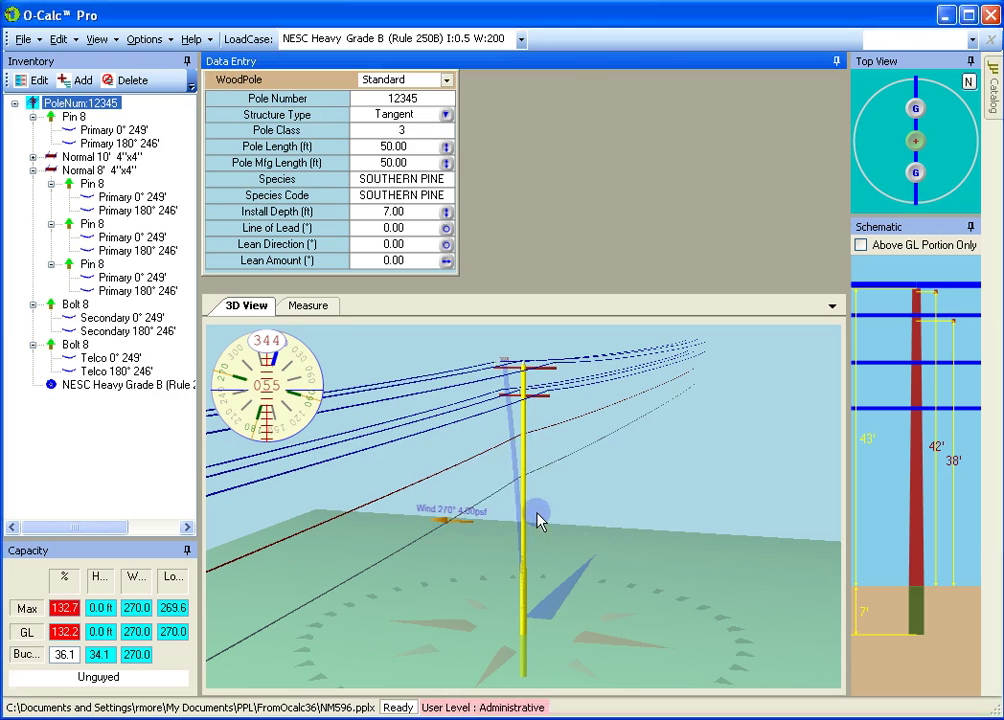
right_click(470, 710)
left_click(525, 662)
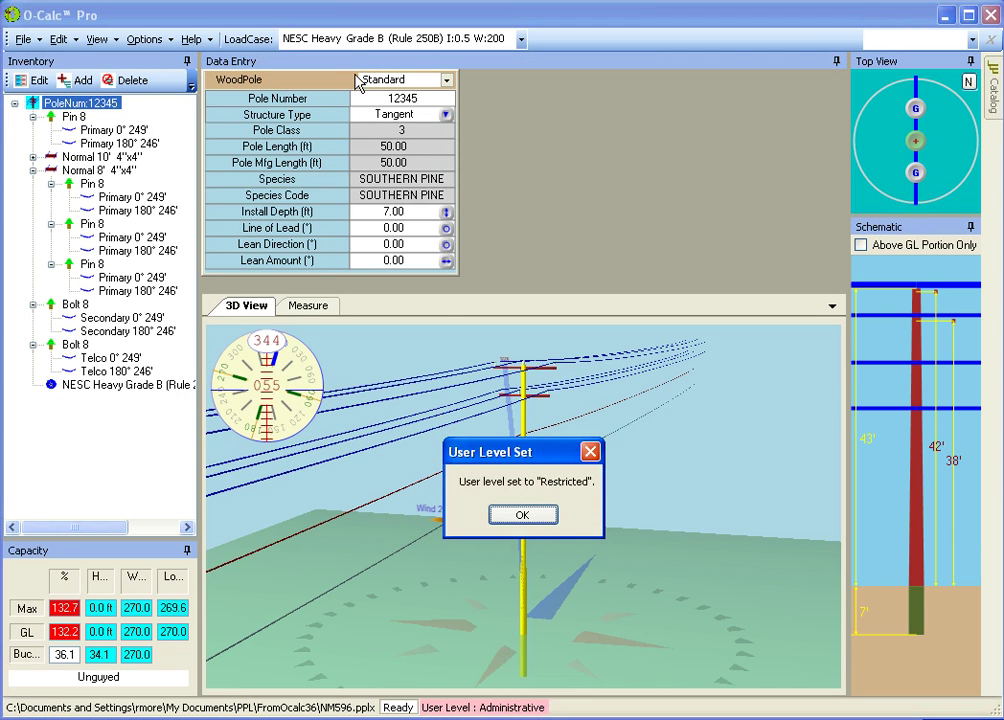
left_click(527, 516)
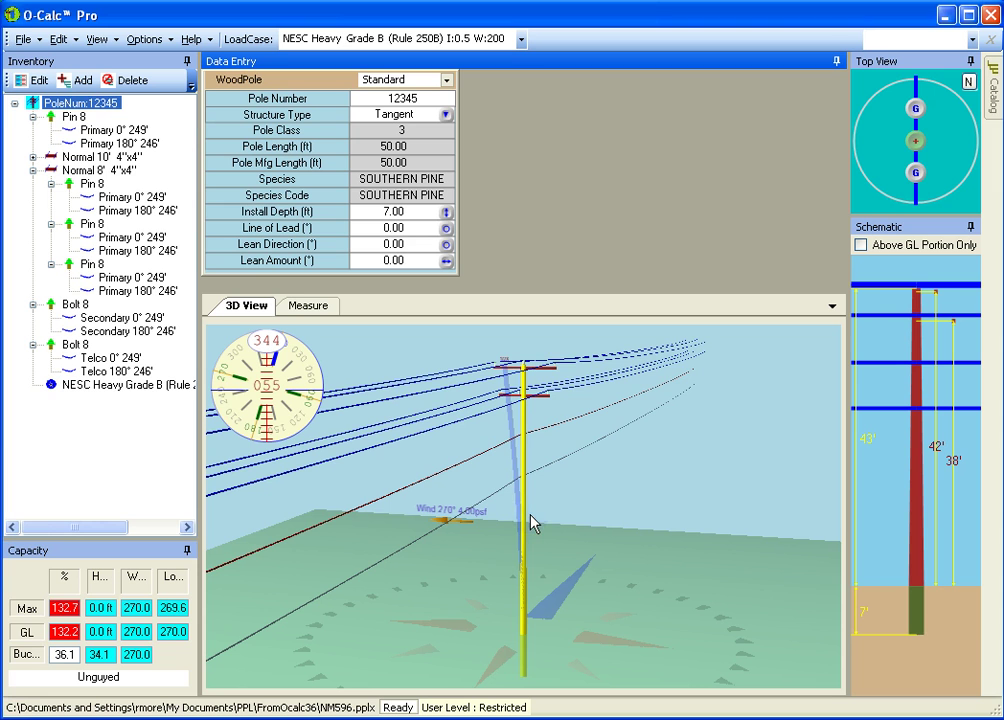
right_click(480, 708)
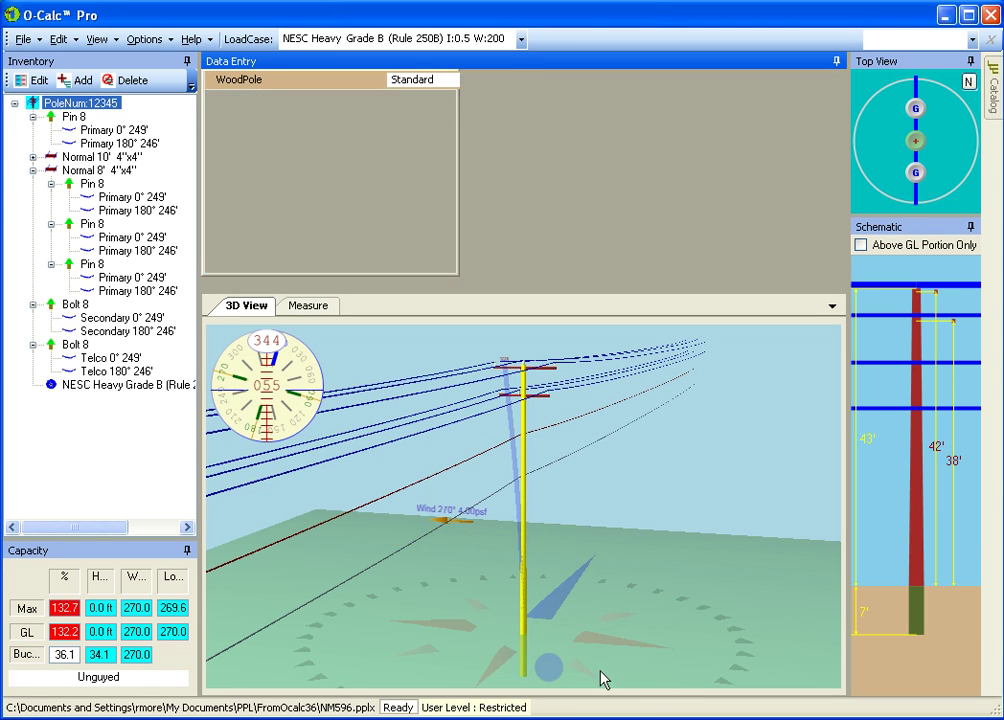
left_click(556, 666)
left_click(522, 515)
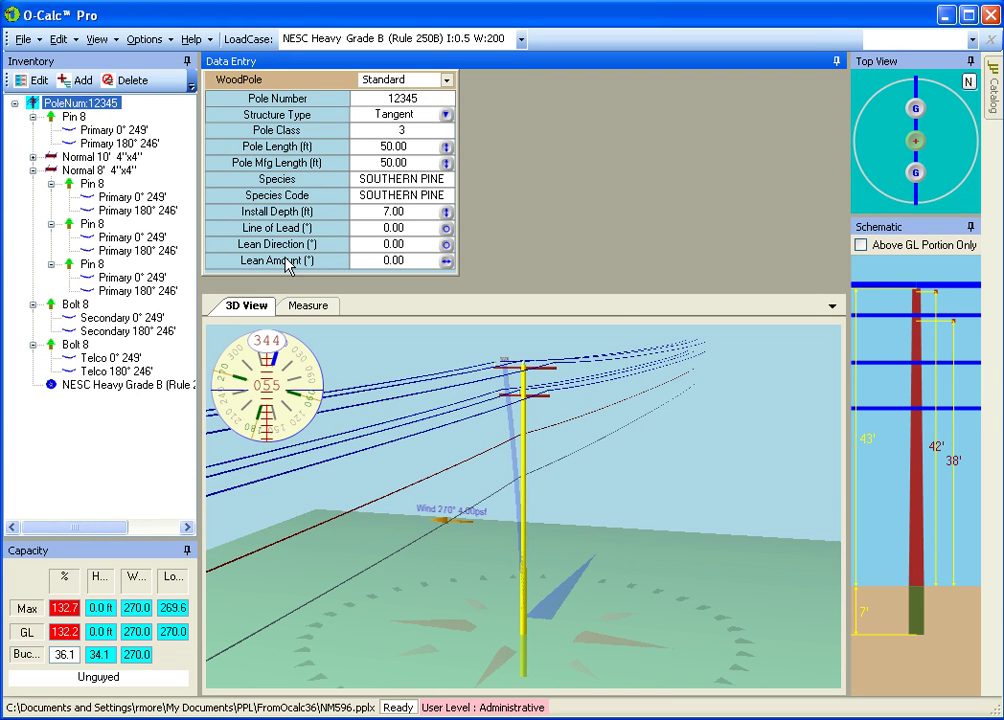
- Change the pole number to 2345
left_click(417, 99)
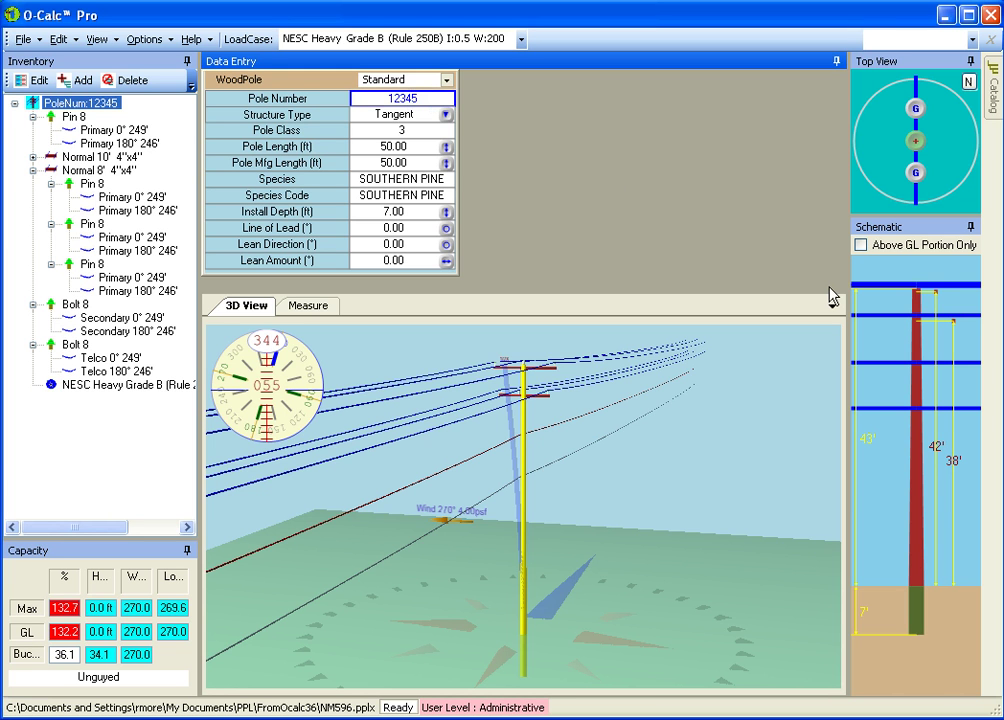
type("2345")
key("Tab")
key("Tab")
key("Tab")
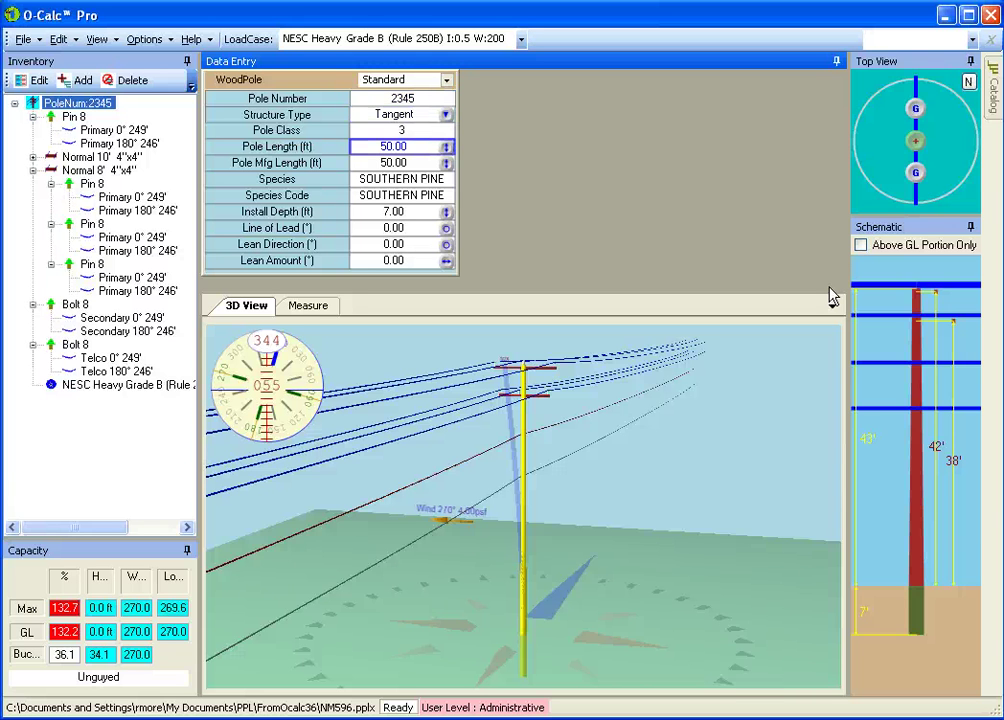
- Make the pole a Junction structure type with pole class 4
key("shift+Tab")
key("shift+Tab")
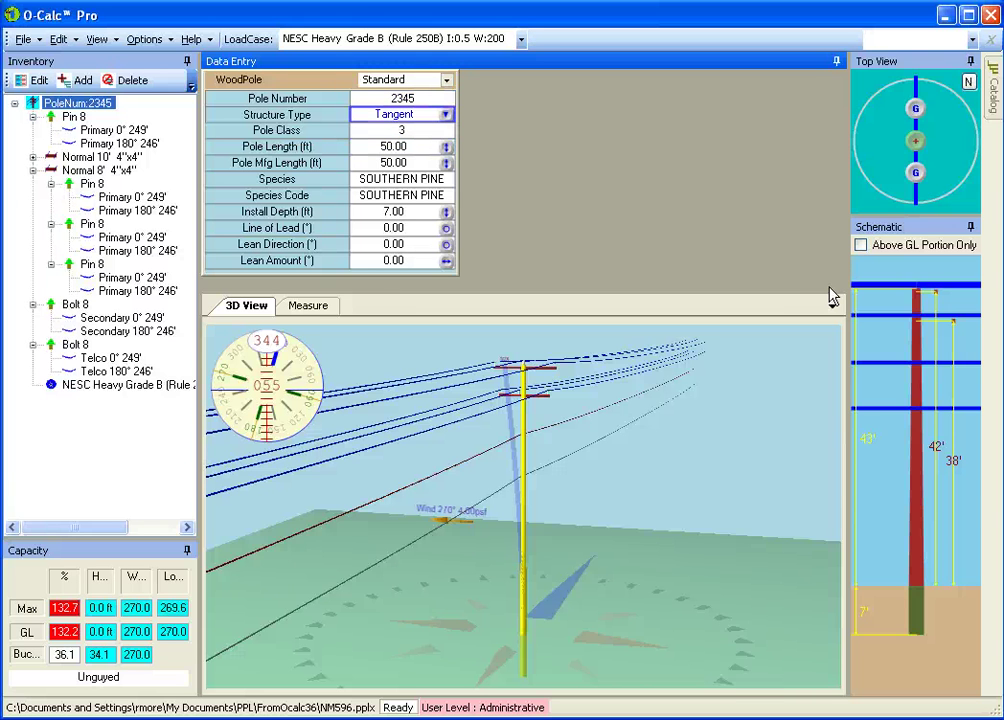
key("alt+Down")
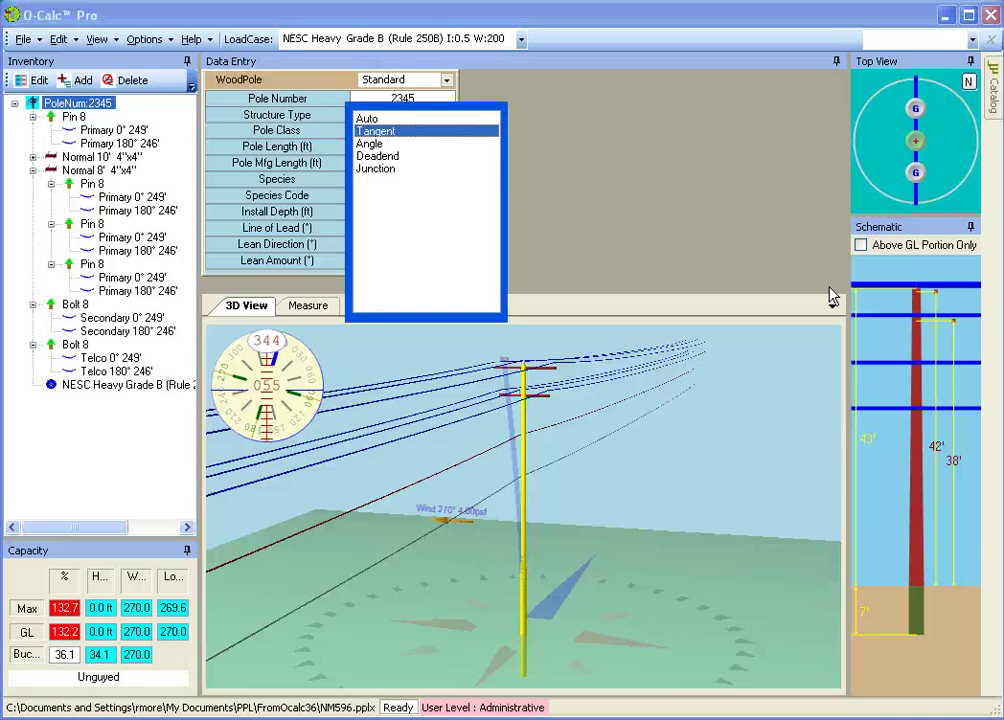
key("Down")
key("Down")
key("Down")
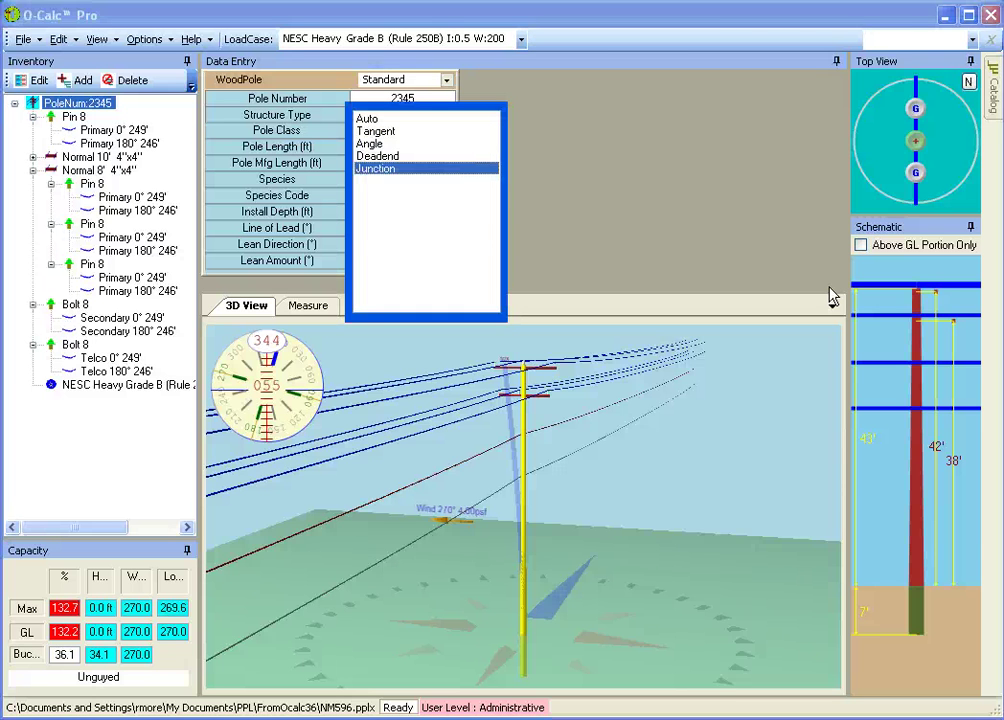
key("Return")
key("Tab")
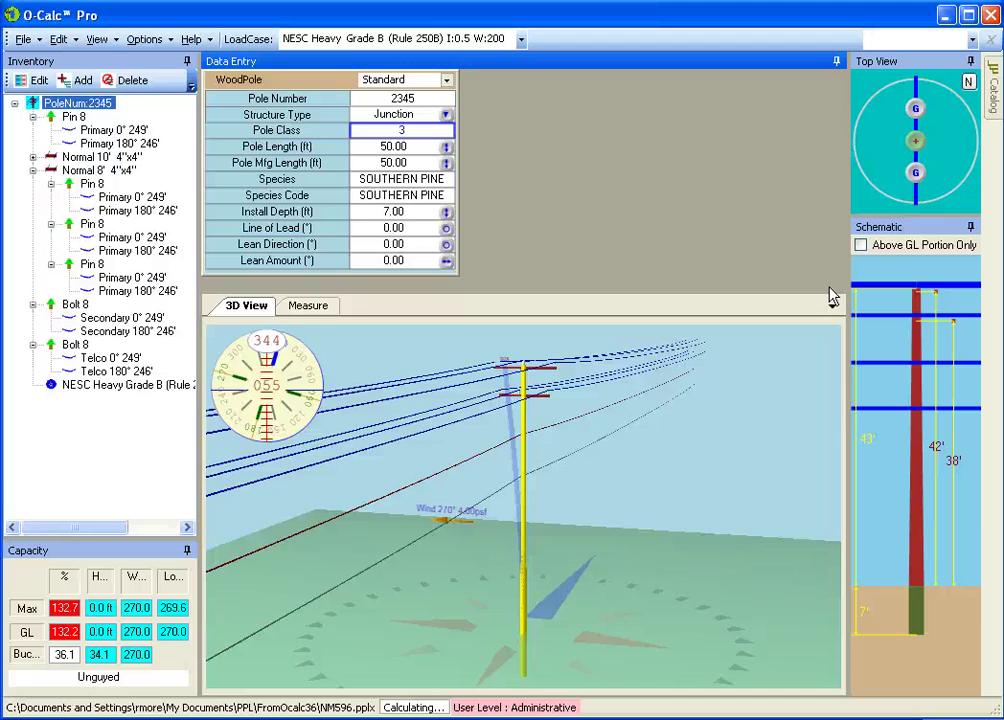
type("4")
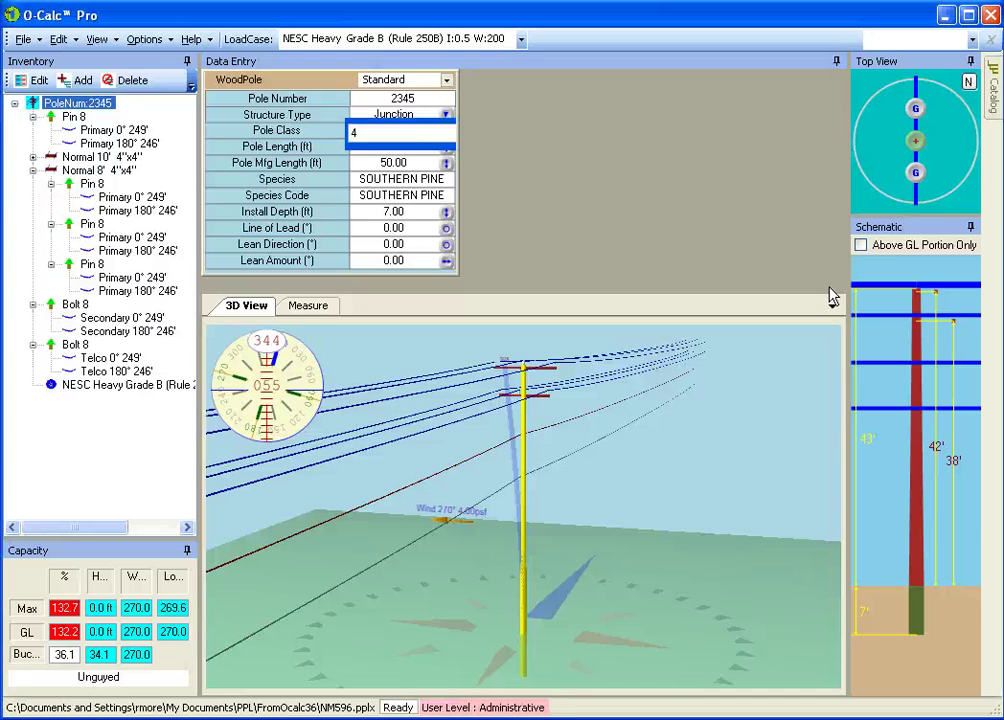
key("Return")
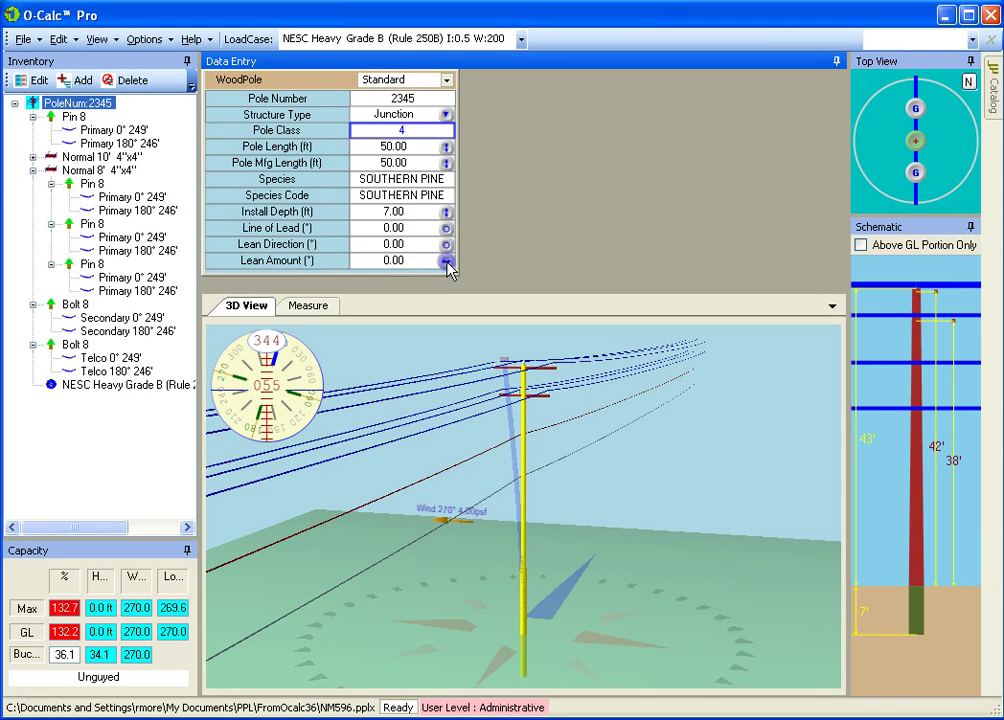
- Try changing the pole's lean amount and direction, then undo so it stands upright
left_click_drag(449, 268, 513, 262)
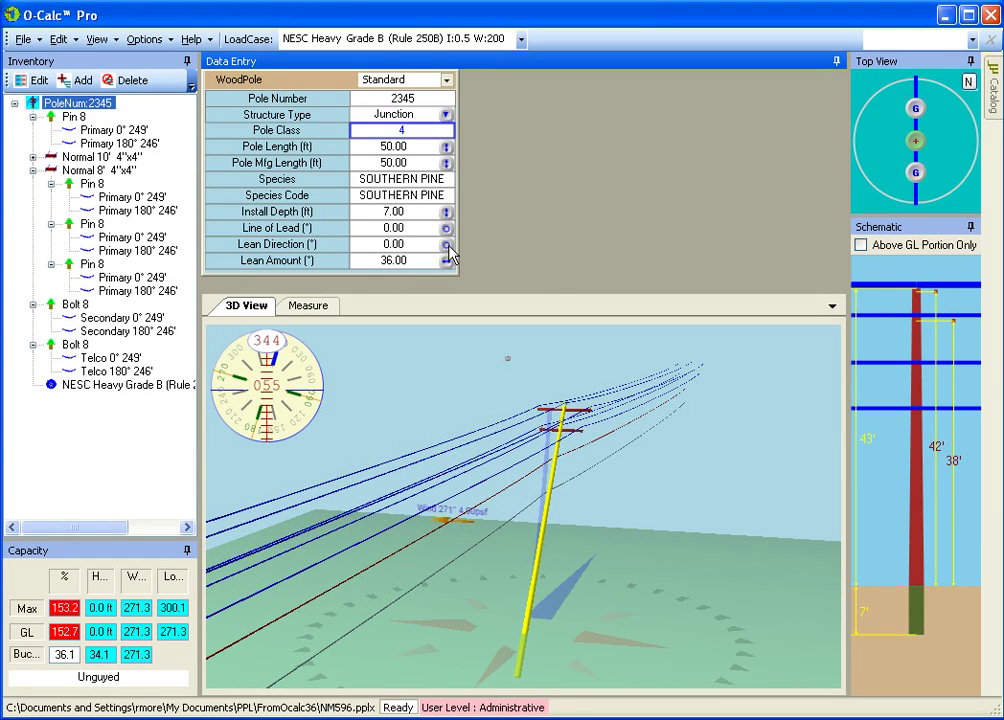
mouse_move(449, 253)
left_mouse_down()
mouse_move(648, 233)
mouse_move(406, 231)
mouse_move(300, 255)
mouse_move(320, 273)
mouse_move(394, 243)
mouse_move(446, 243)
left_mouse_up()
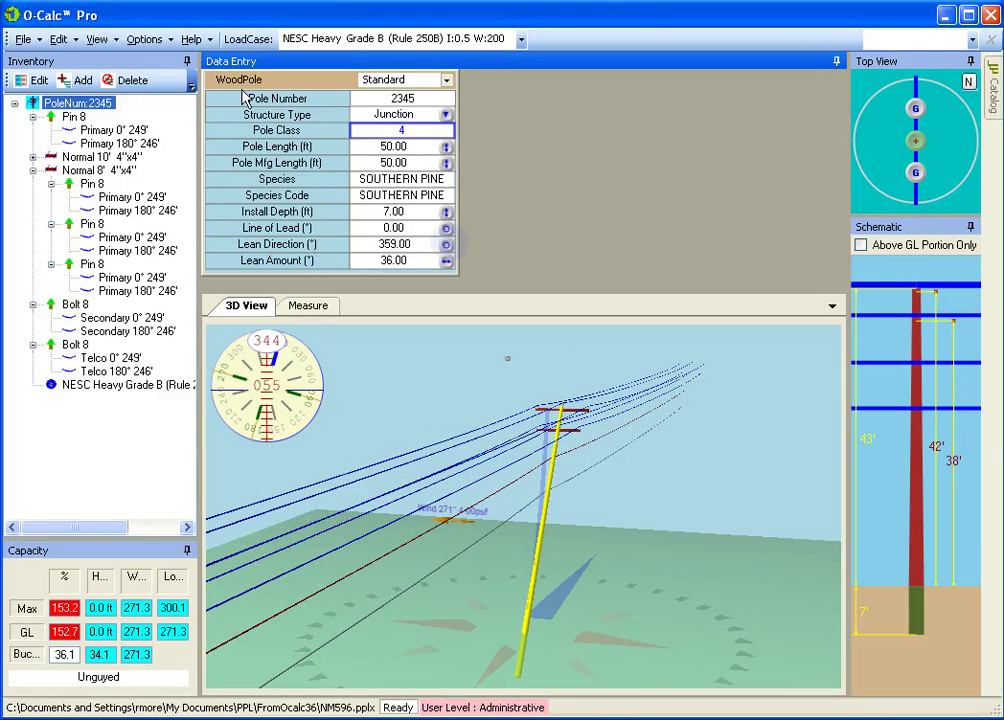
left_click(62, 40)
left_click(70, 39)
left_click(93, 83)
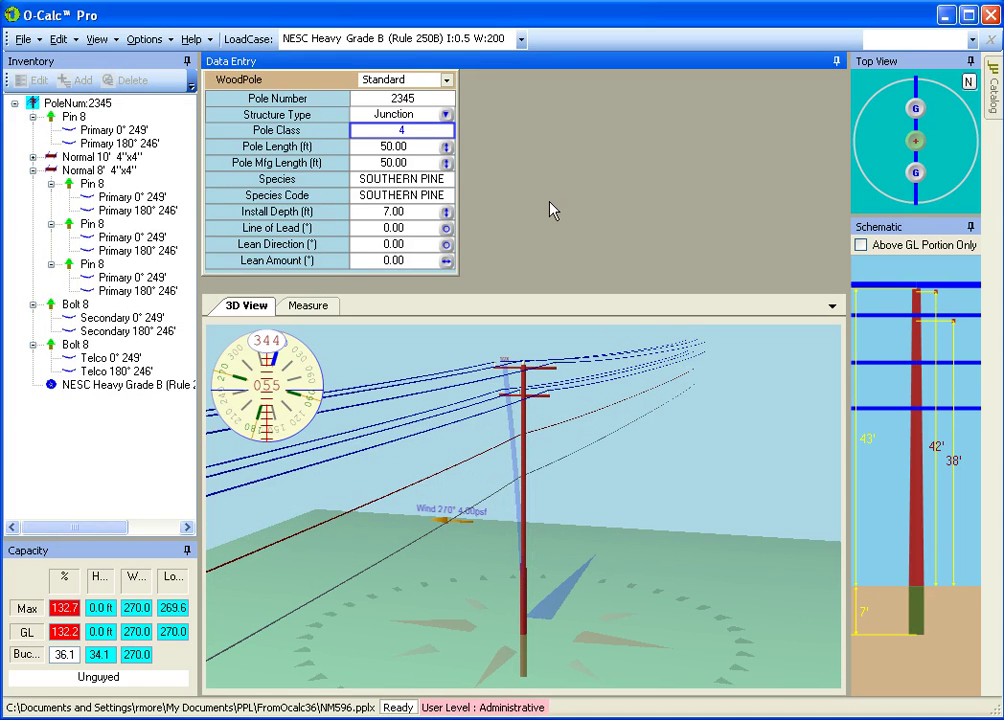
- Set the install depth to 11 ft and the line of lead to 11°
left_click(449, 216)
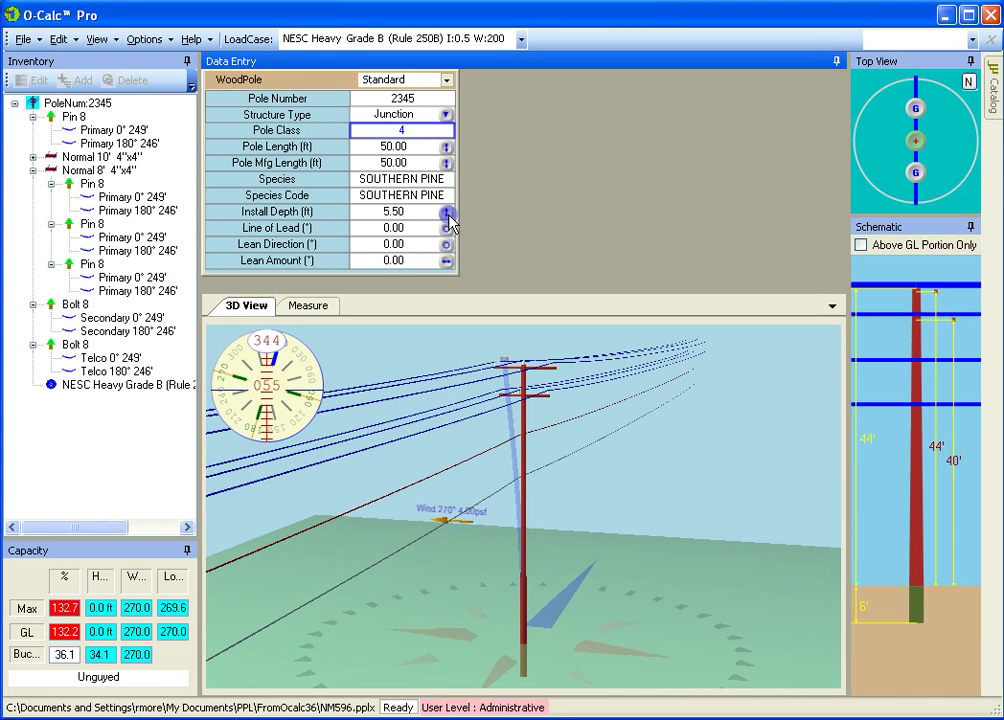
left_click(450, 214)
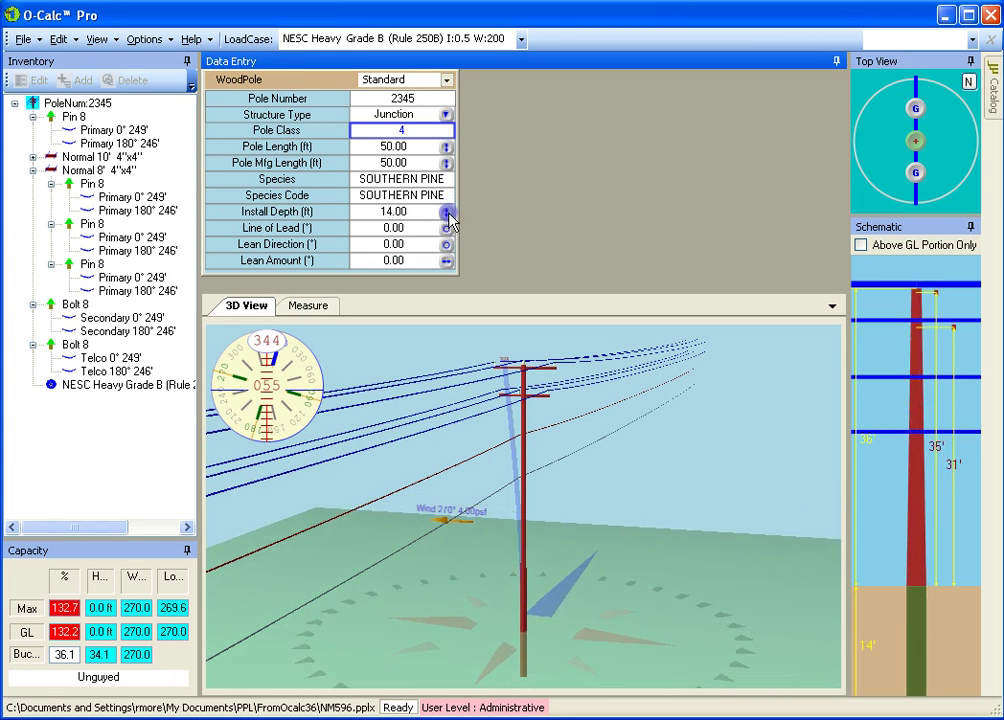
left_click(449, 214)
left_click(449, 214)
left_click(449, 214)
left_click(449, 214)
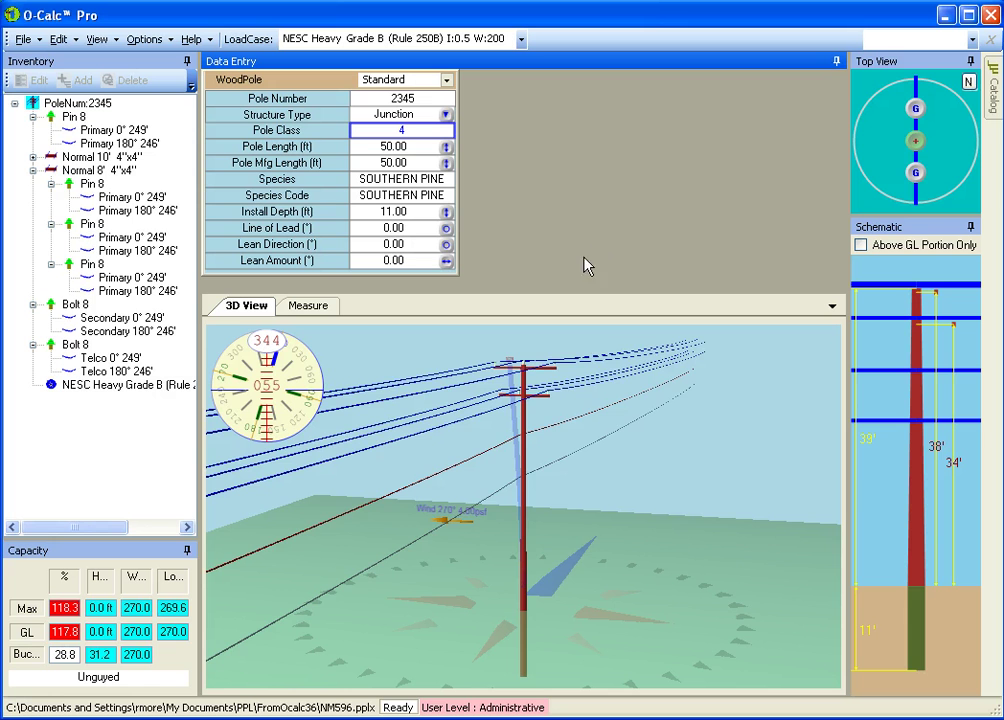
mouse_move(446, 228)
left_mouse_down()
mouse_move(433, 230)
mouse_move(450, 231)
left_mouse_up()
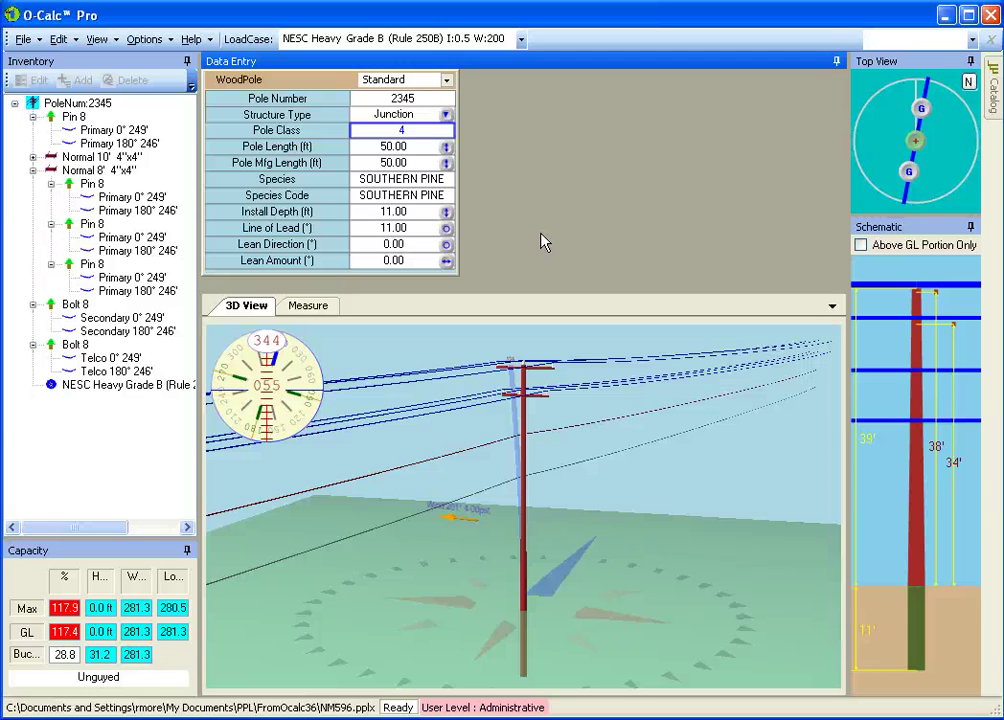
- Re-sort the inventory and select both Pin 8 primary spans (11° 249' and 191° 246')
left_click(100, 129)
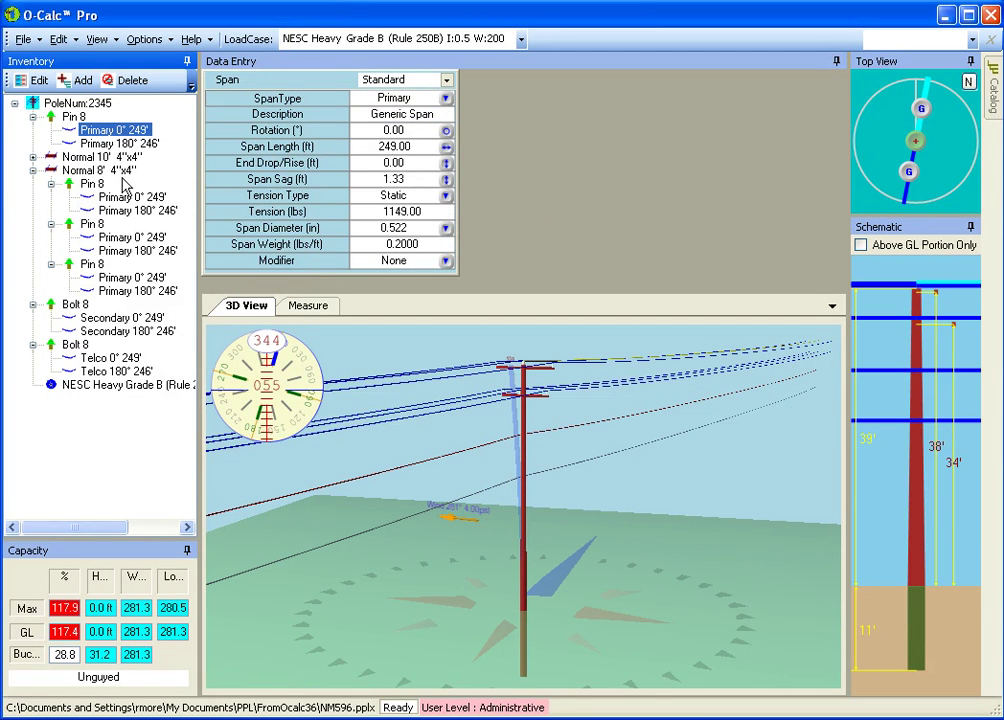
left_click(110, 144, "ctrl")
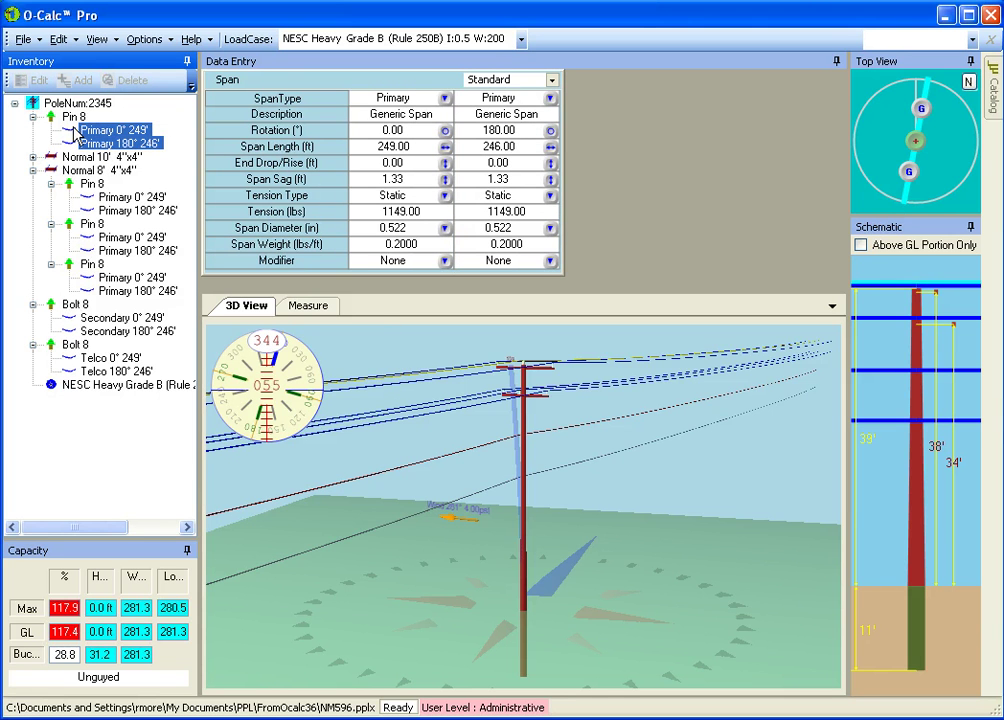
left_click(192, 86)
left_click(176, 103)
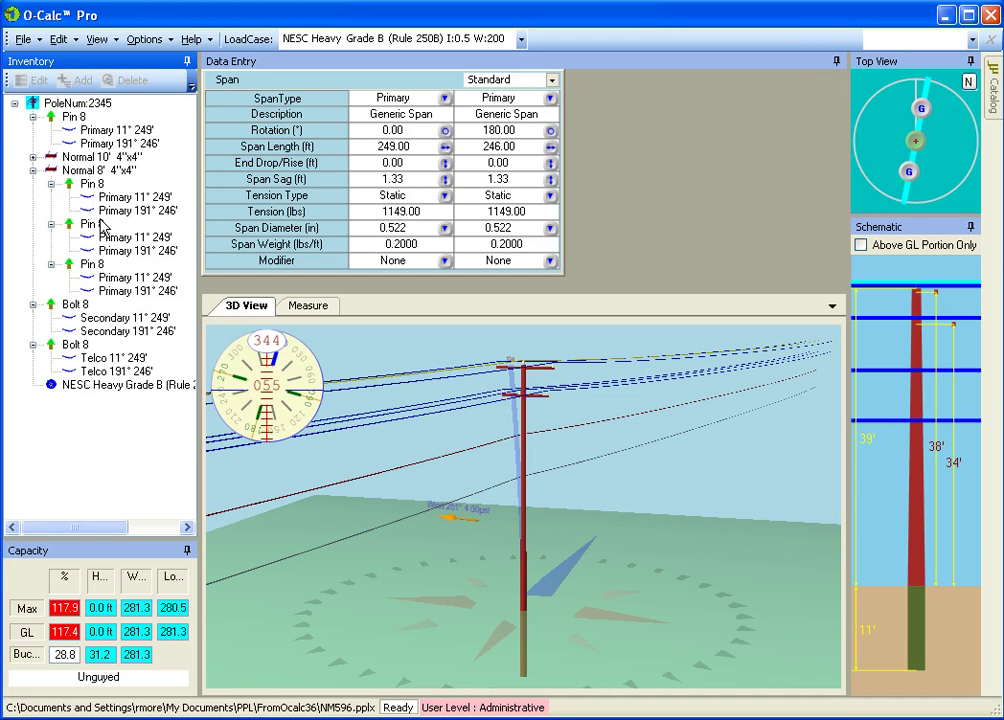
left_click(108, 130)
left_click(97, 143, "shift")
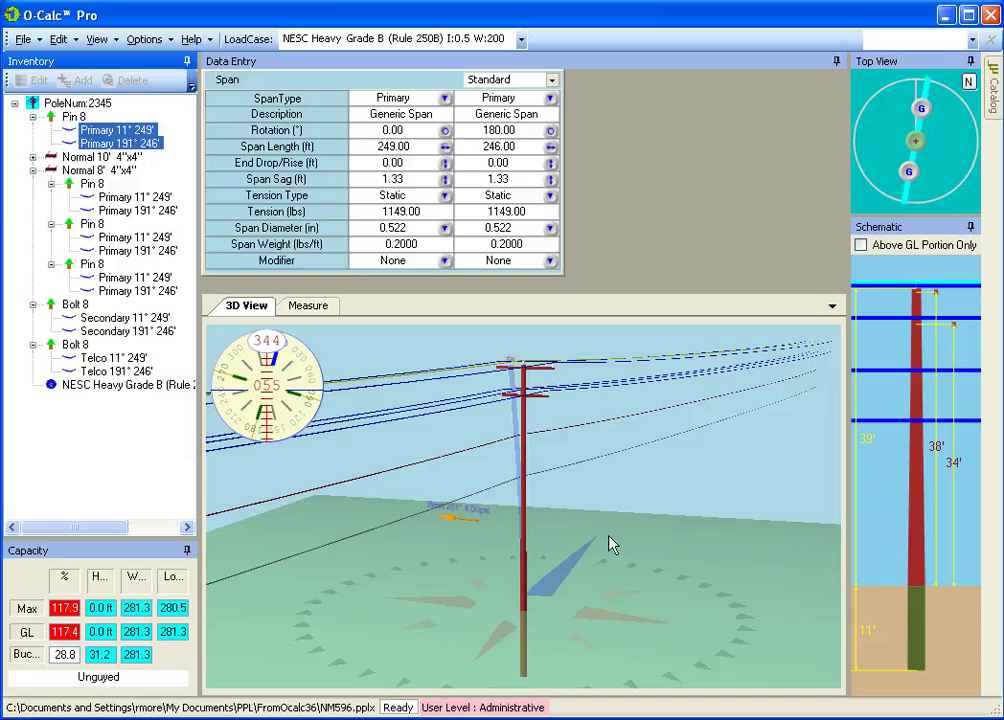
- Set both selected spans' tension to 1200 lbs at once
left_click(408, 213)
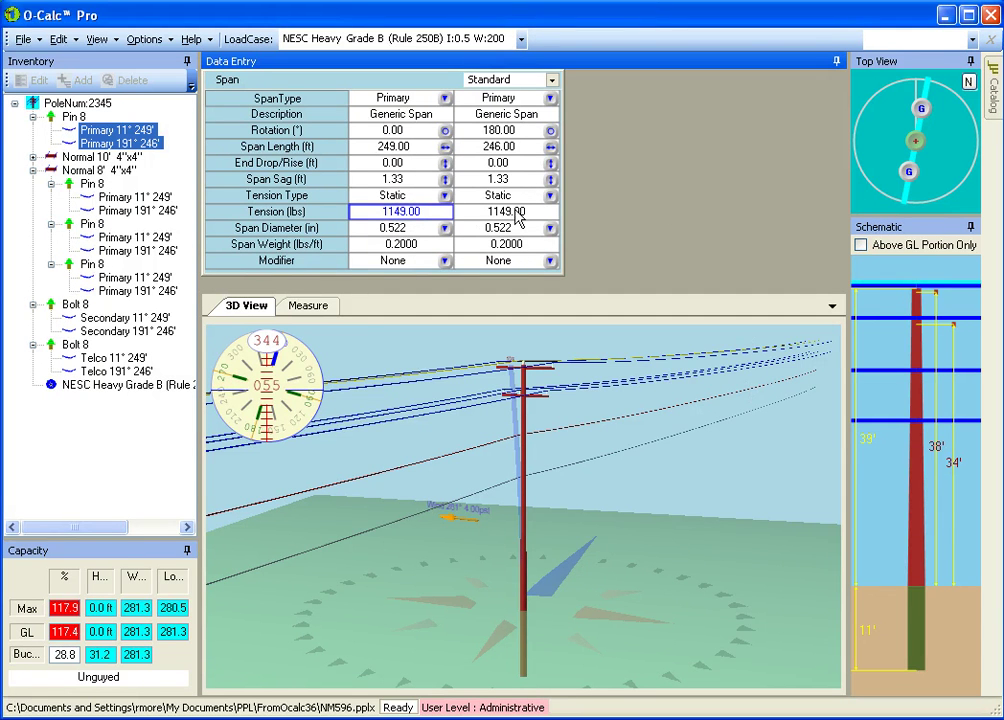
left_click(513, 213)
type("1200")
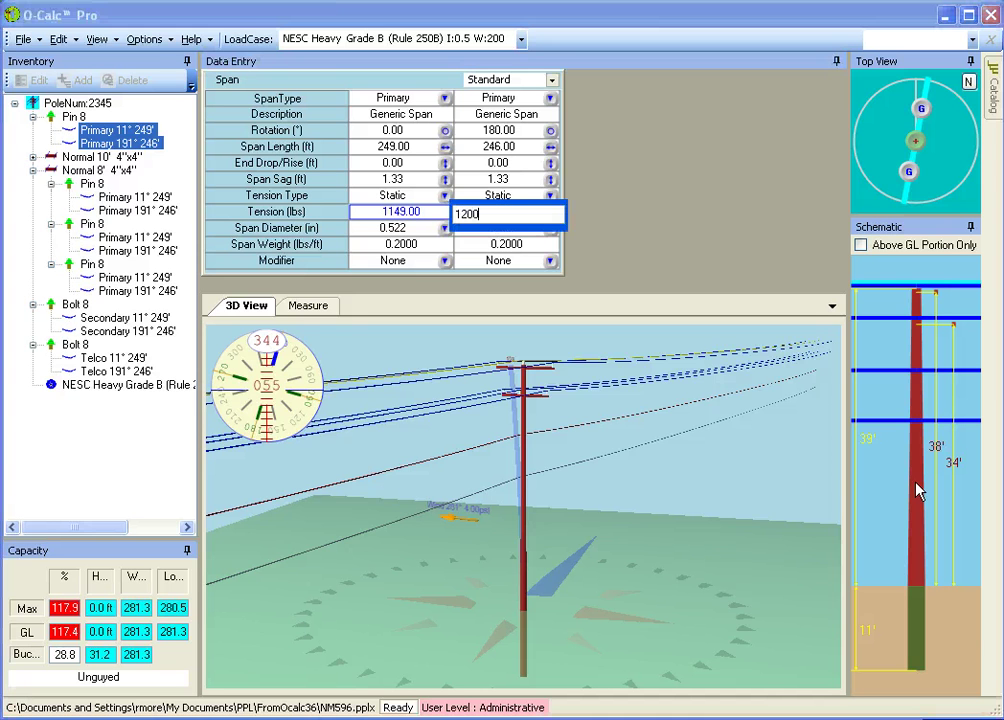
key("Return")
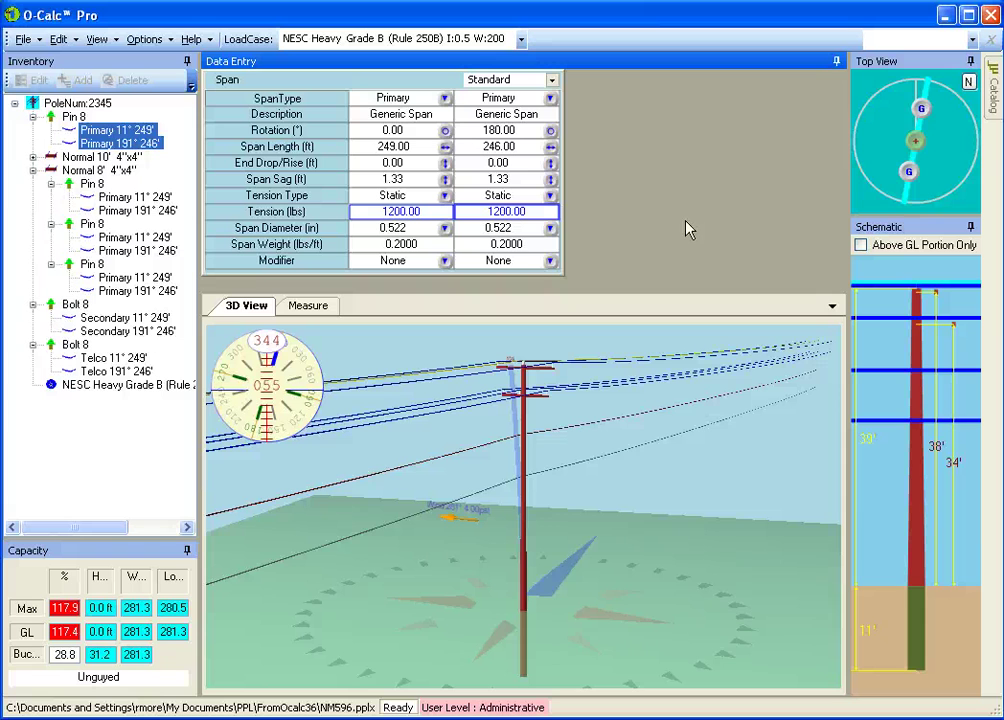
- Undo the tension edit twice so both primary spans read 1149 lbs again
left_click(58, 39)
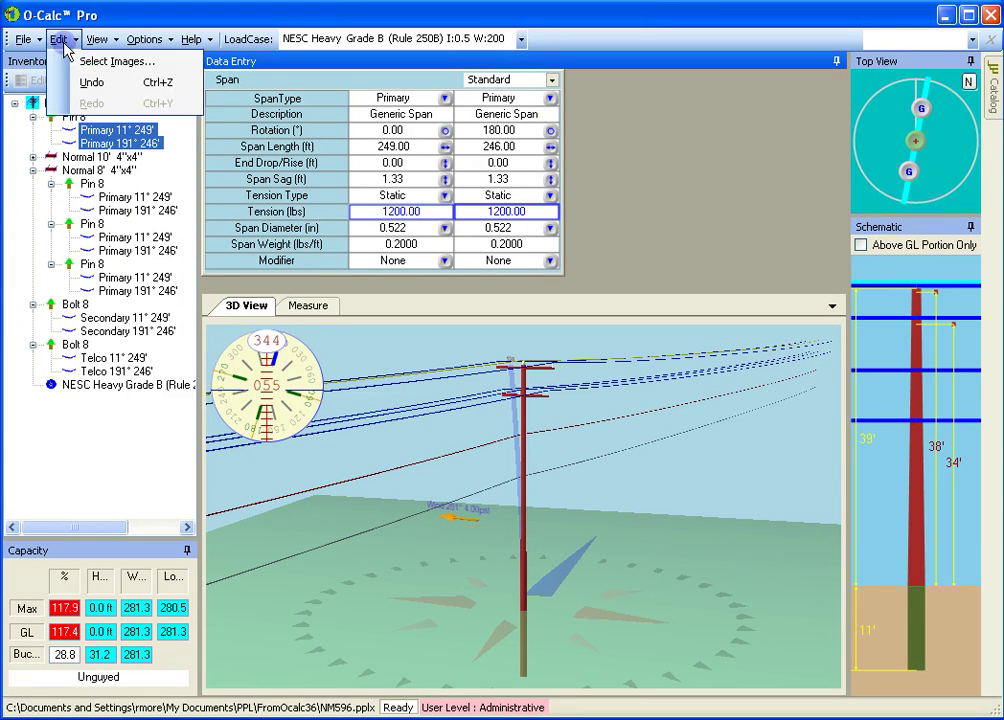
left_click(84, 83)
left_click(58, 39)
left_click(92, 83)
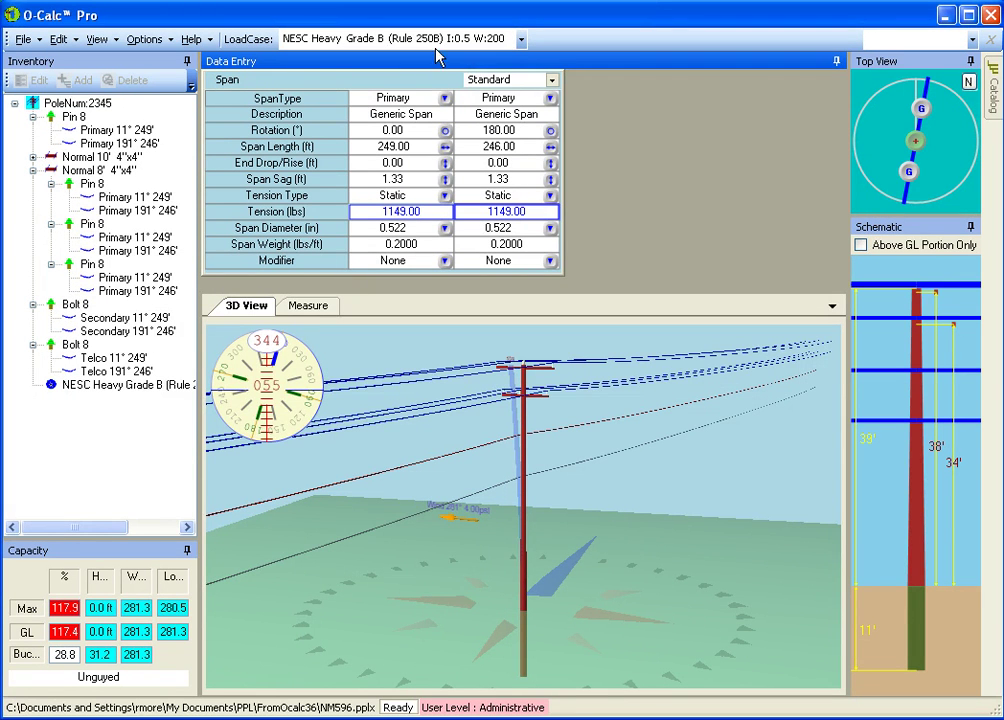
- Dock the Data Entry grid beside the 3D view and bring up the first Normal 8' crossarm Pin 8's actions
left_click_drag(444, 61, 520, 492)
left_click(244, 68)
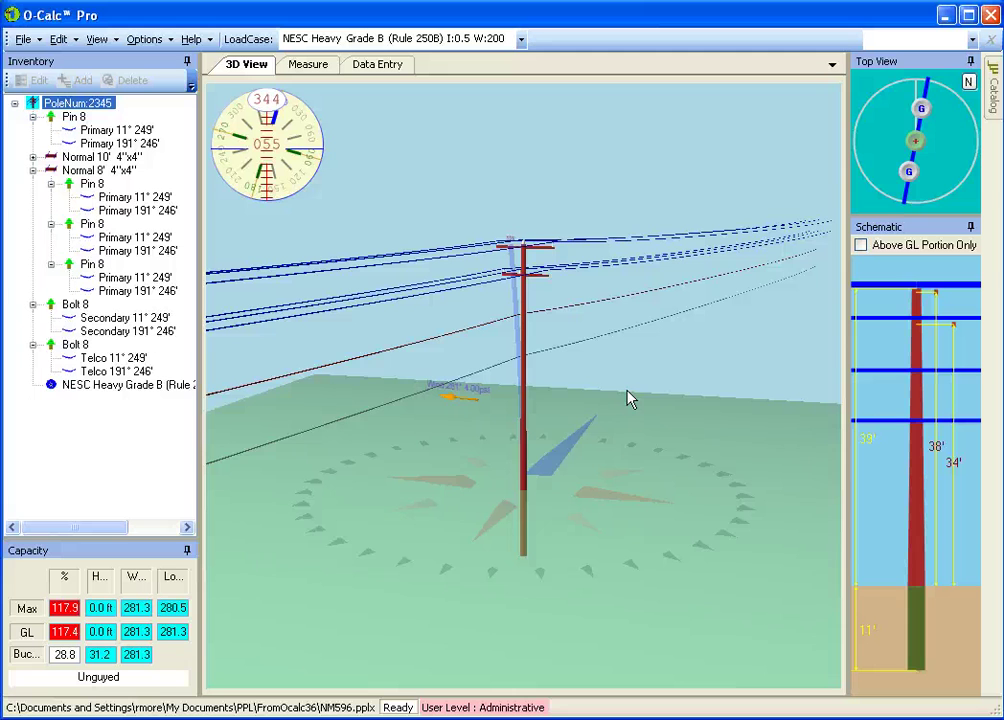
right_click(60, 118)
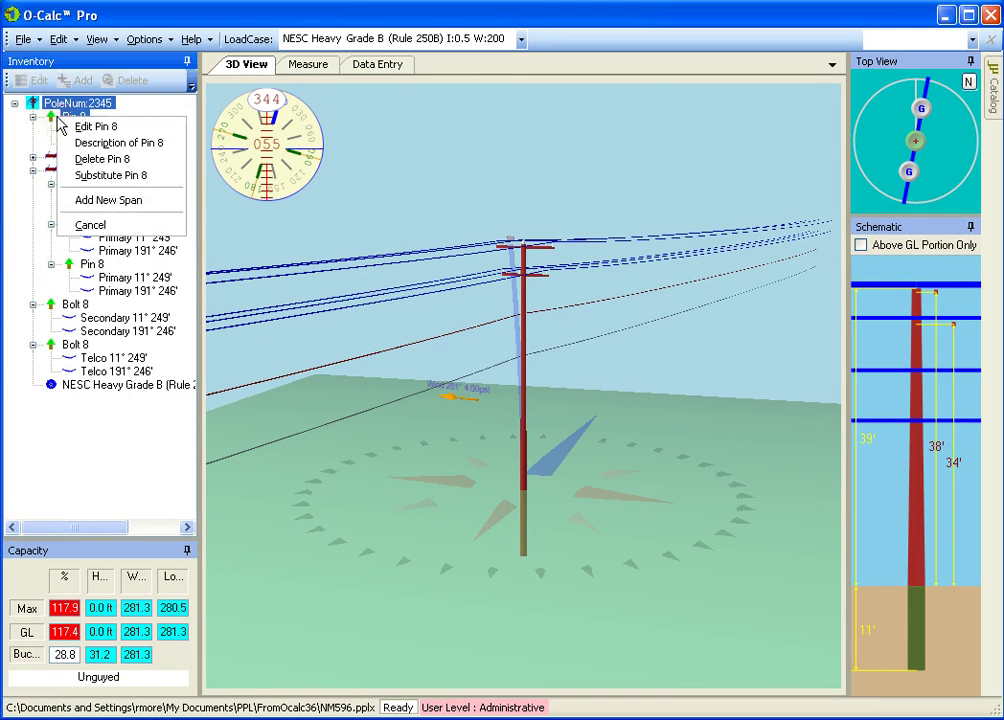
left_click(116, 253)
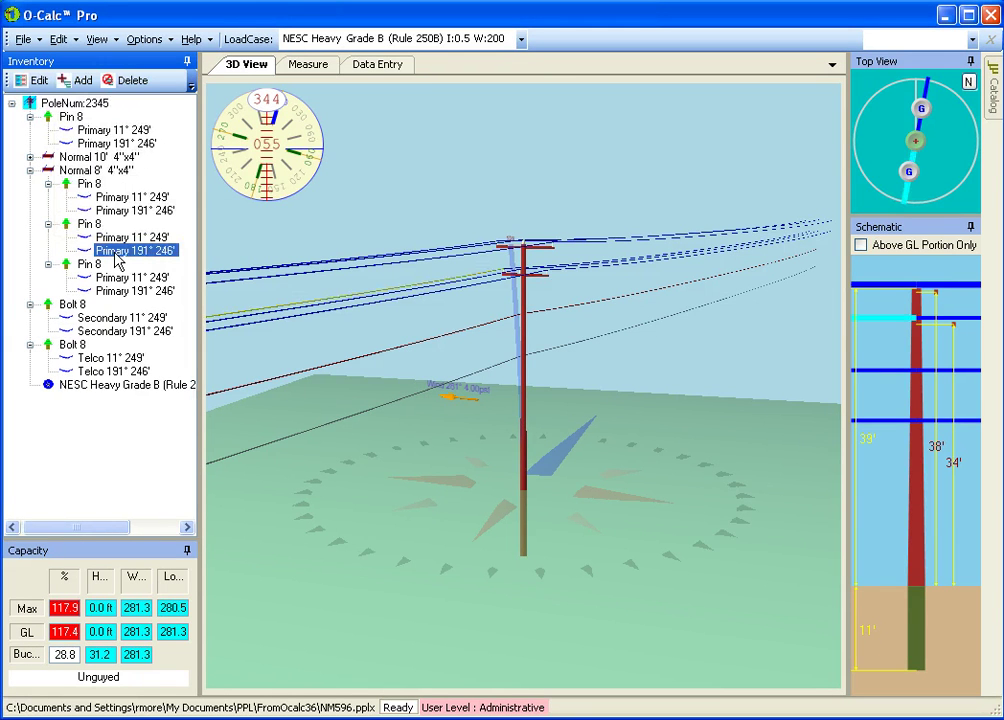
left_click(89, 184)
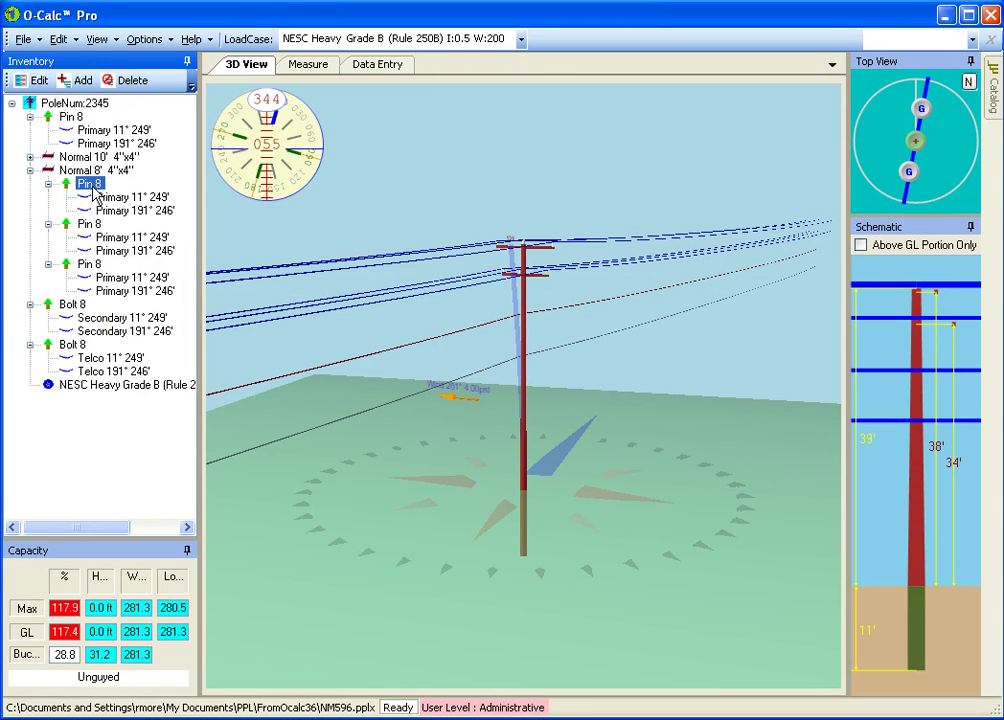
right_click(93, 189)
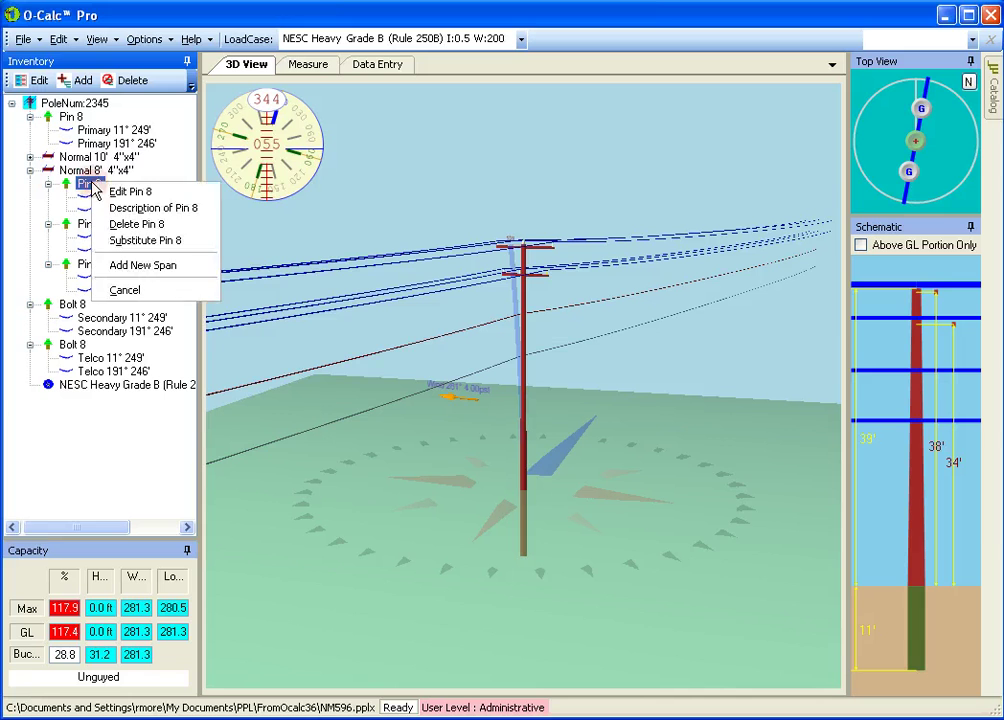
- Open the pin insulator's properties, then cancel without changing anything
left_click(172, 200)
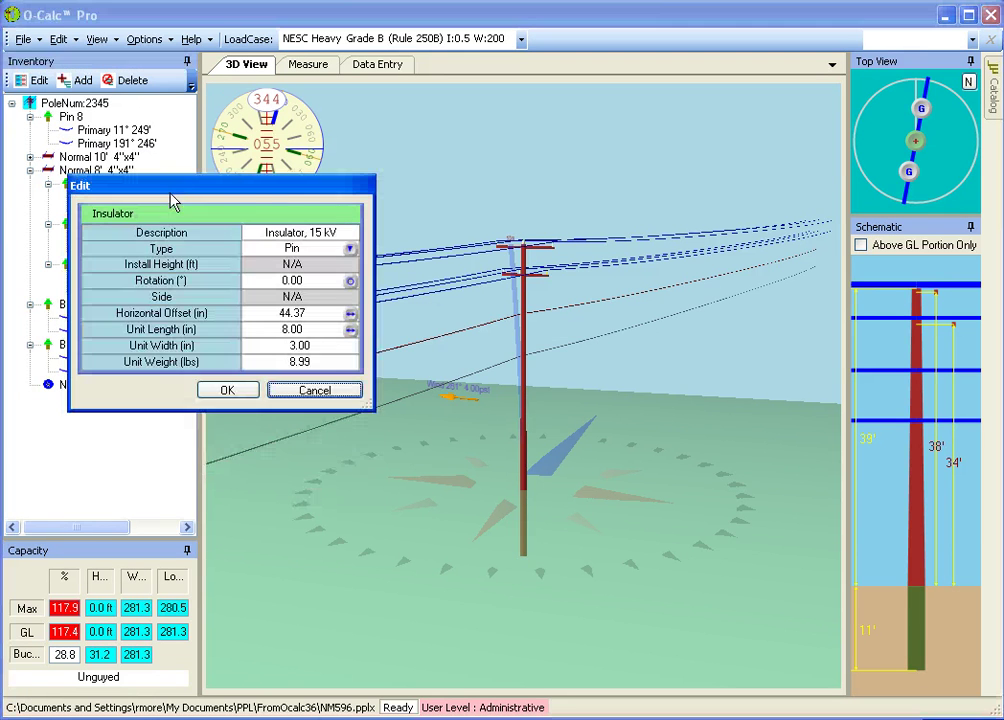
left_click_drag(253, 188, 362, 215)
left_click(422, 410)
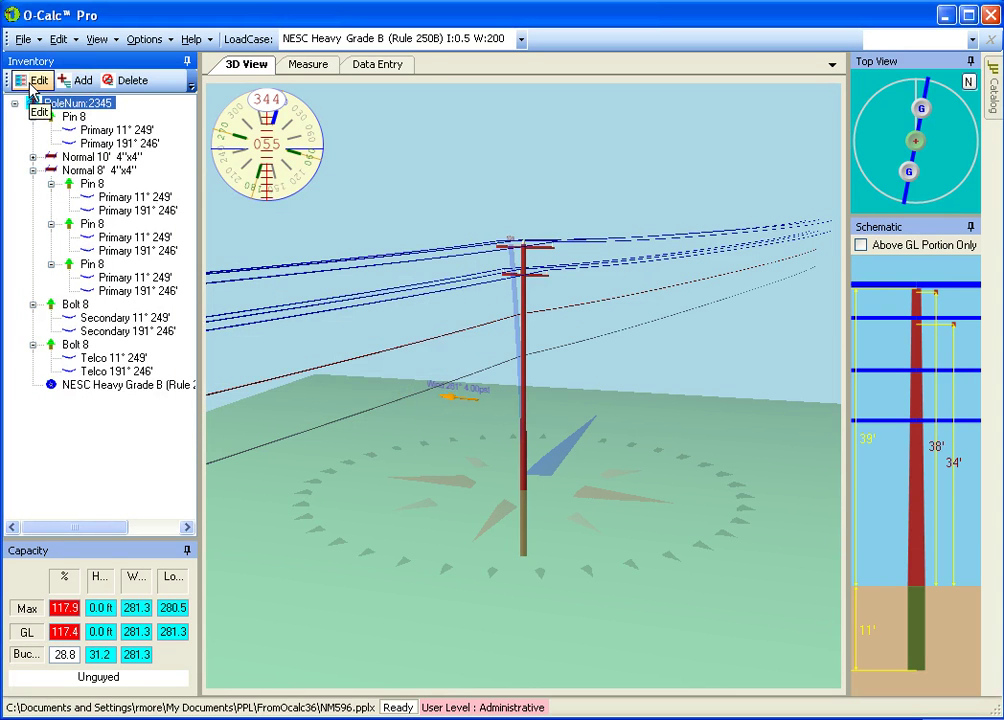
- Set the crossarm Pin 8 insulator's unit weight to 12 lbs and apply it
left_click(90, 184)
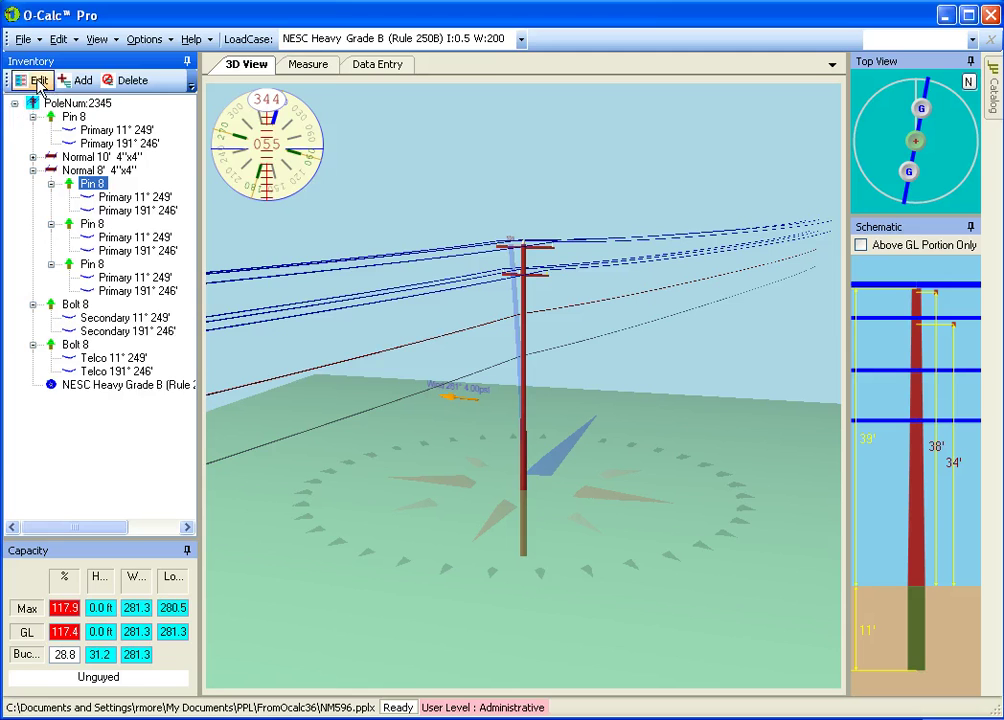
left_click(36, 80)
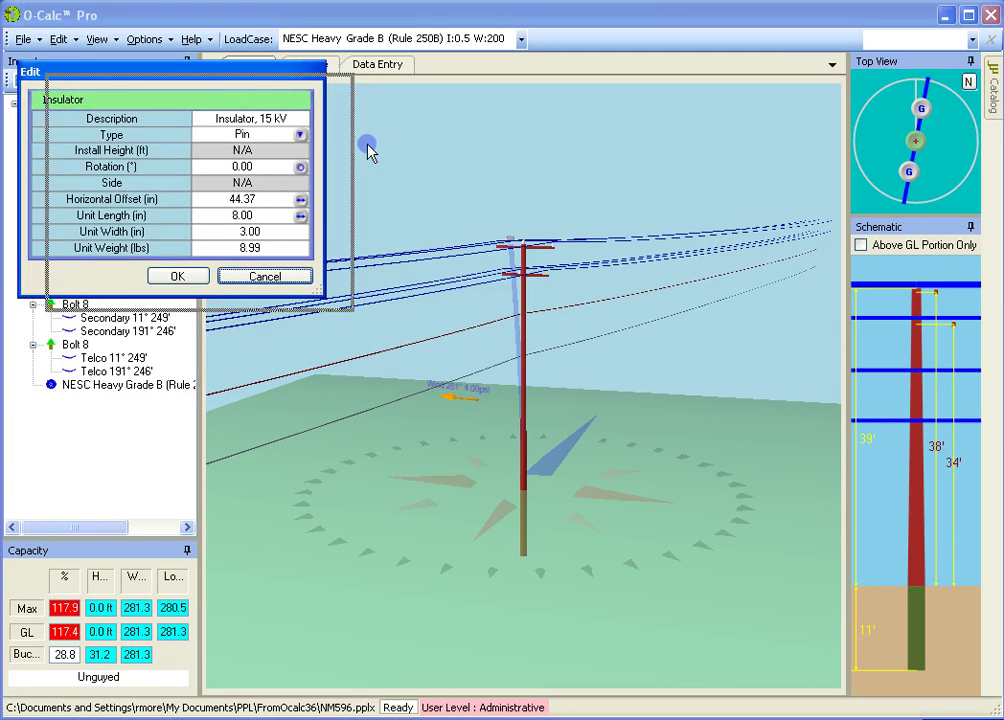
left_click_drag(228, 88, 368, 153)
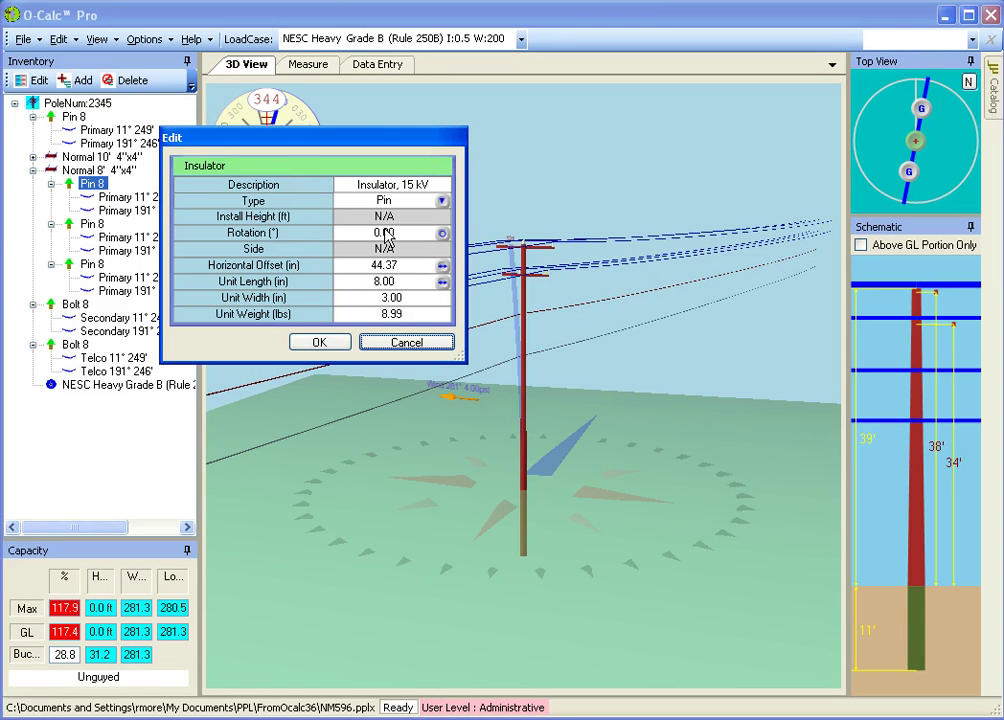
left_click(404, 318)
type("12")
key("Return")
left_click(319, 342)
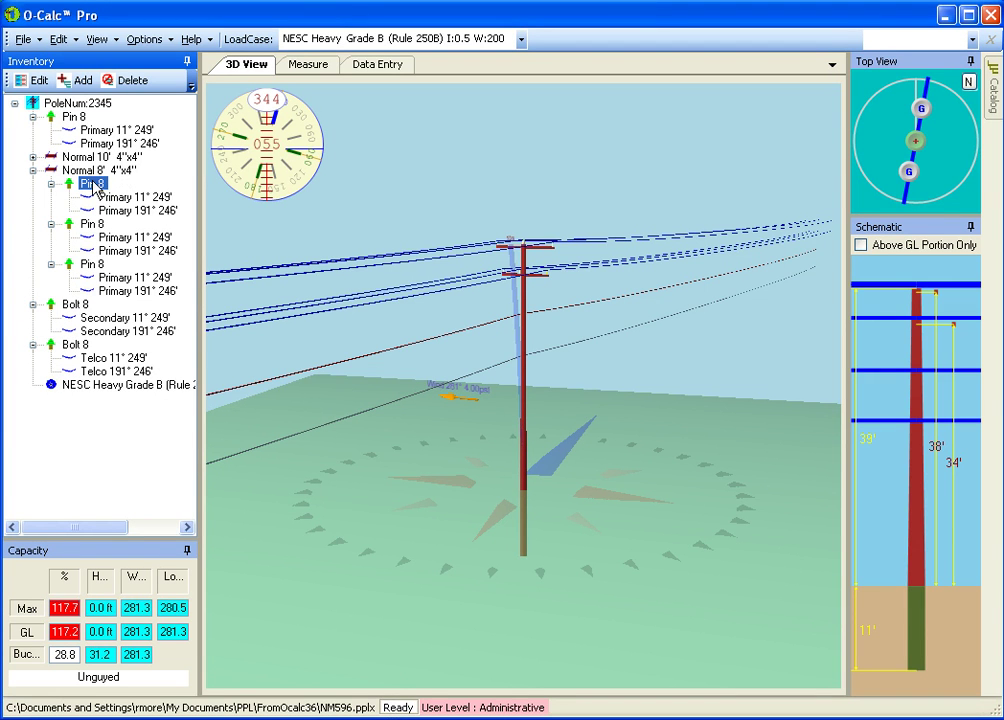
- Raise the pin insulator's unit weight from 12.00 to 20 lbs in its properties
left_click(35, 80)
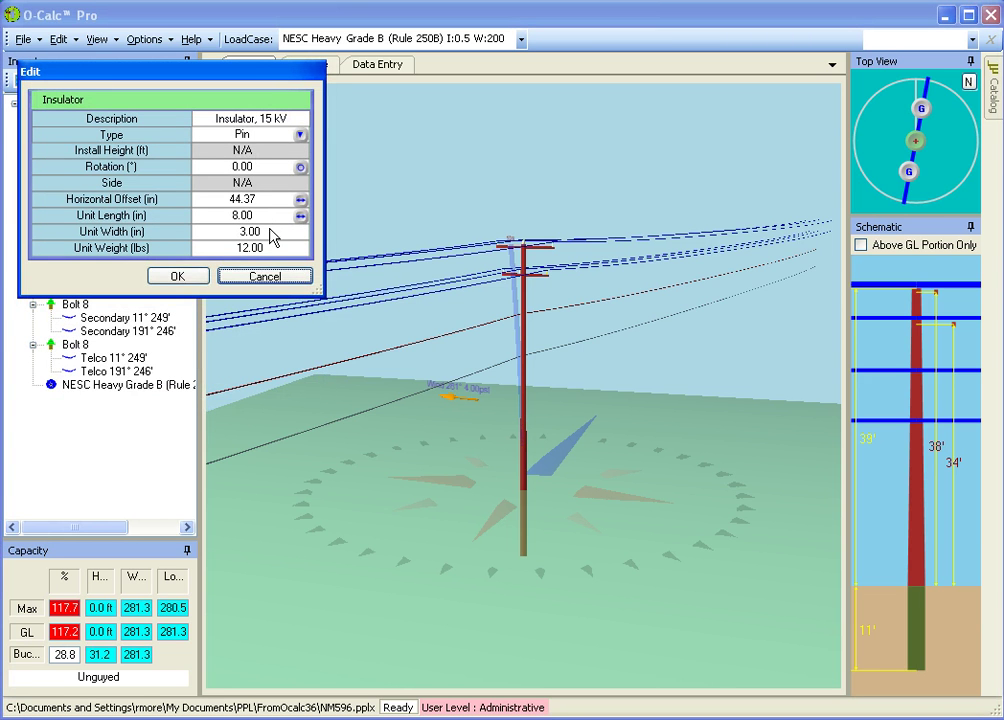
left_click(265, 216)
left_click(275, 233)
left_click(272, 250)
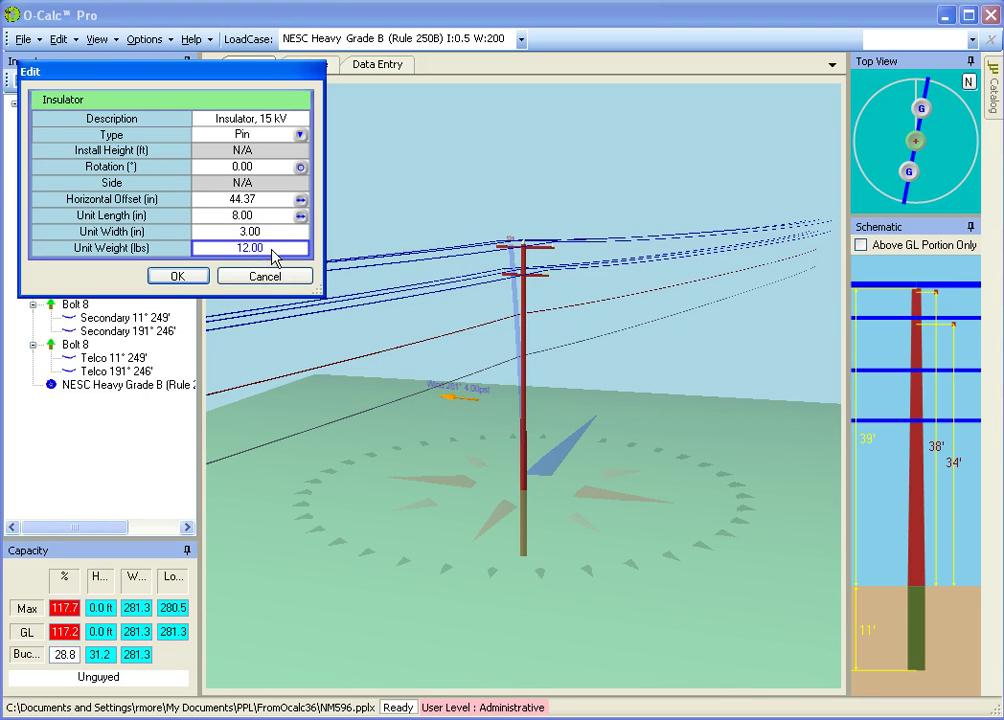
type("20")
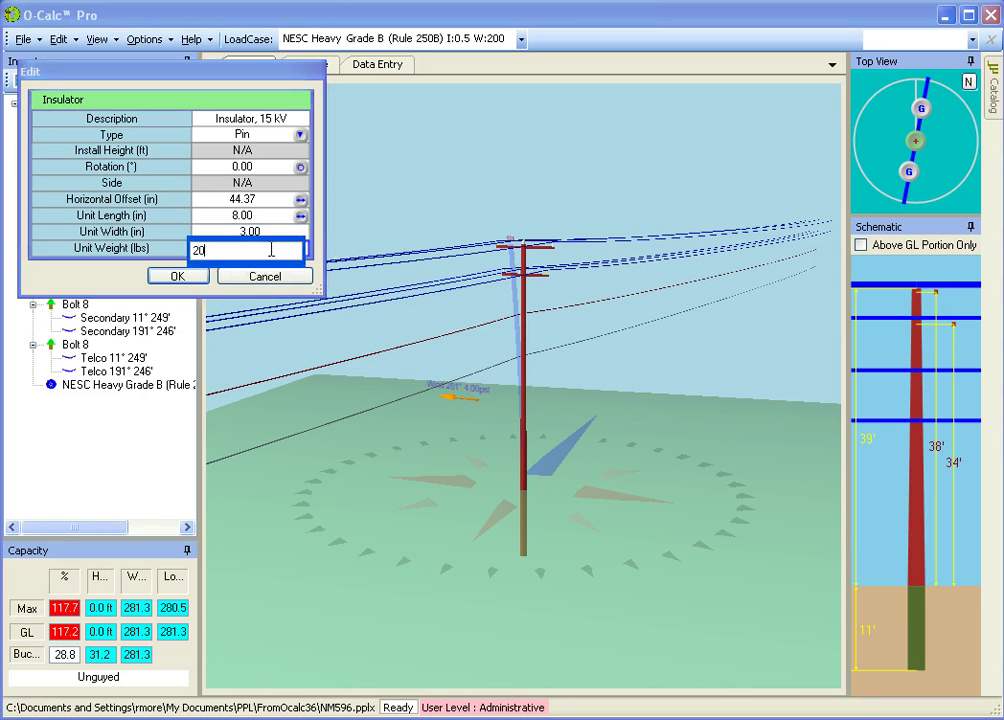
key("Return")
key("Return")
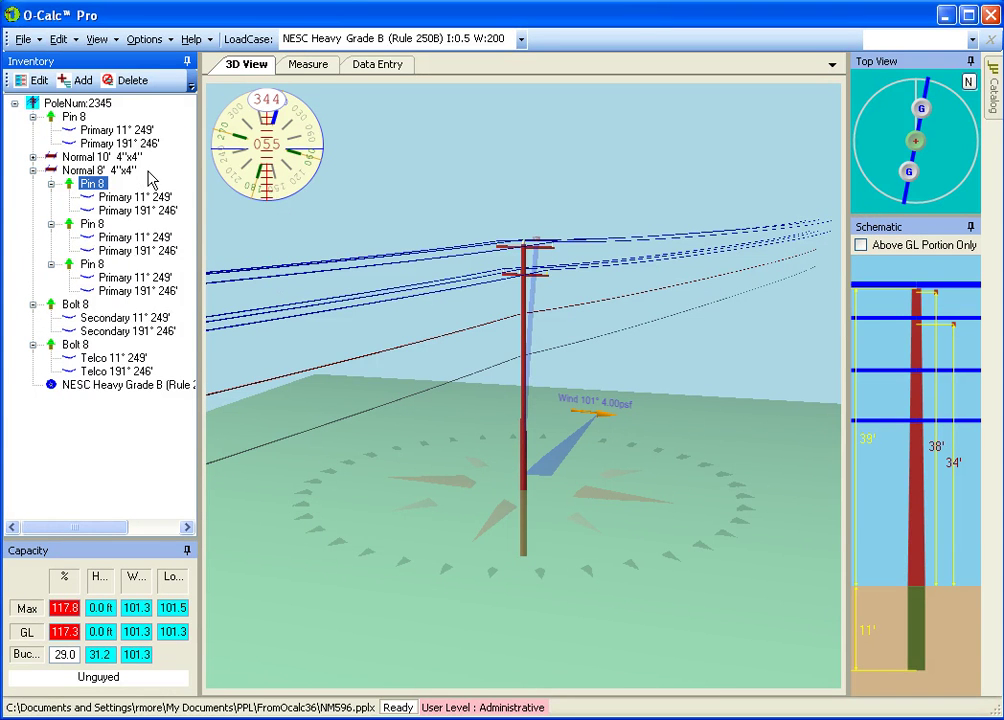
- Select all six 11° 249' spans: four Primary, one Secondary and one Telco
left_click(112, 131)
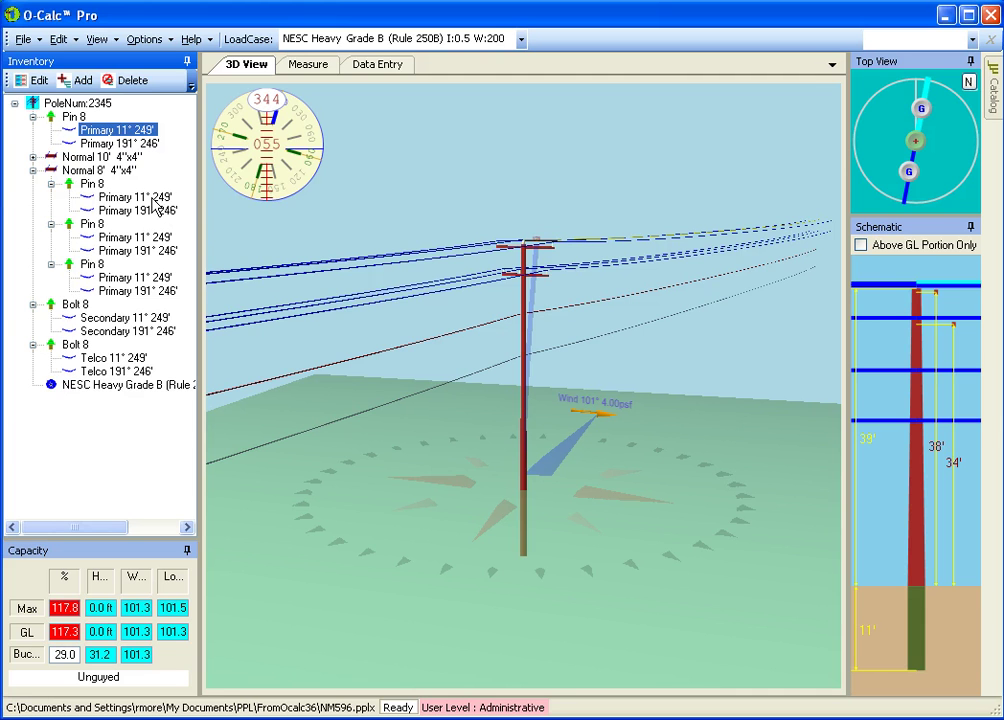
left_click(135, 197, "ctrl")
left_click(135, 237, "ctrl")
left_click(135, 277, "ctrl")
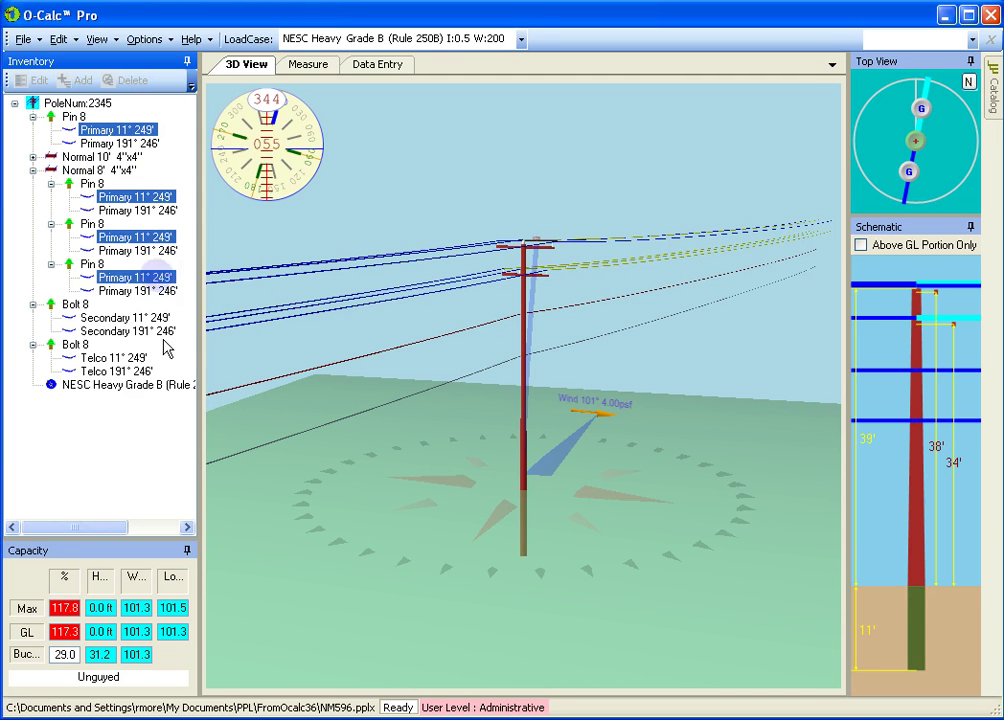
left_click(135, 318, "ctrl")
left_click(128, 358, "ctrl")
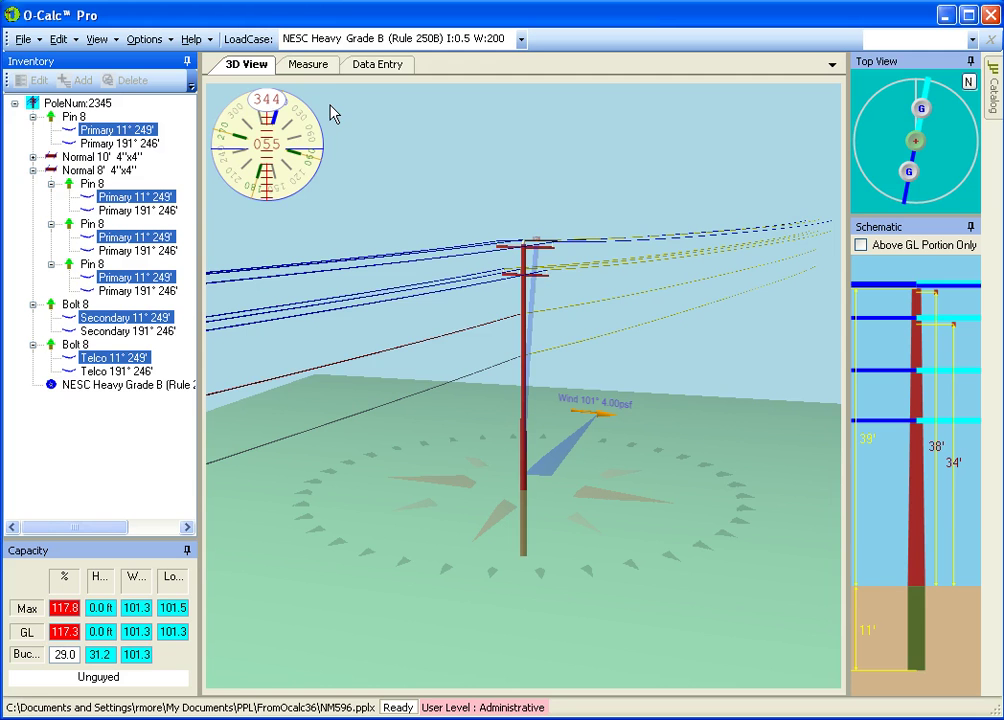
- Compare the selected spans in a widened Data Entry grid, then return to 3D View
left_click(381, 68)
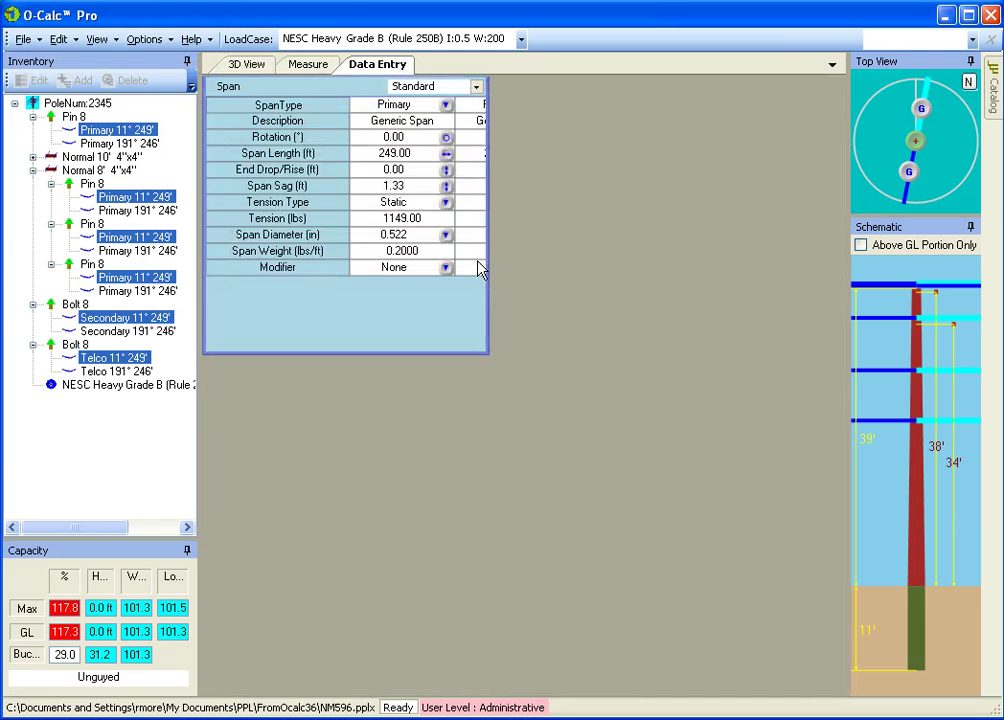
left_click_drag(486, 314, 813, 309)
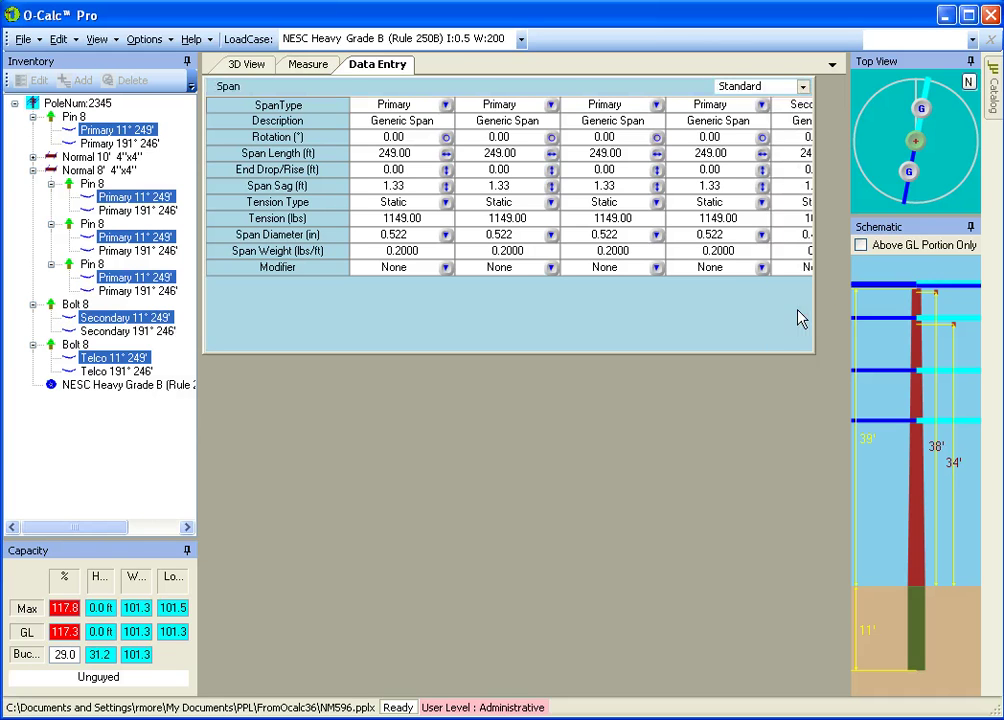
left_click(240, 63)
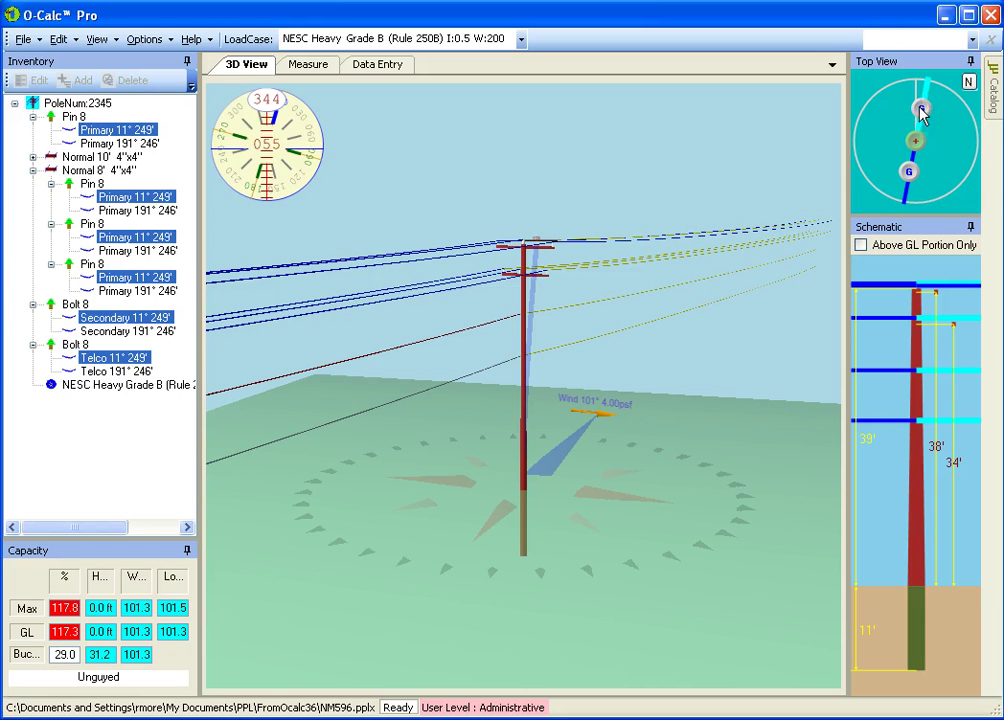
- Change the ganged 11° spans' span length from 249 to 212 ft in the Ganged Geometry Editor
left_click(117, 130)
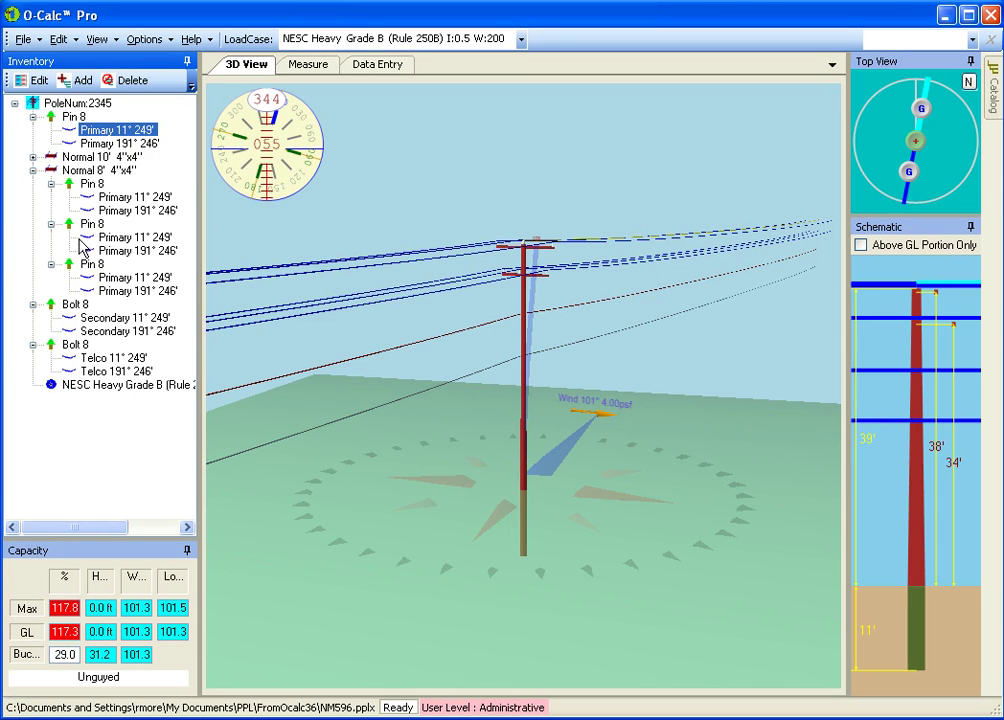
left_click(118, 143)
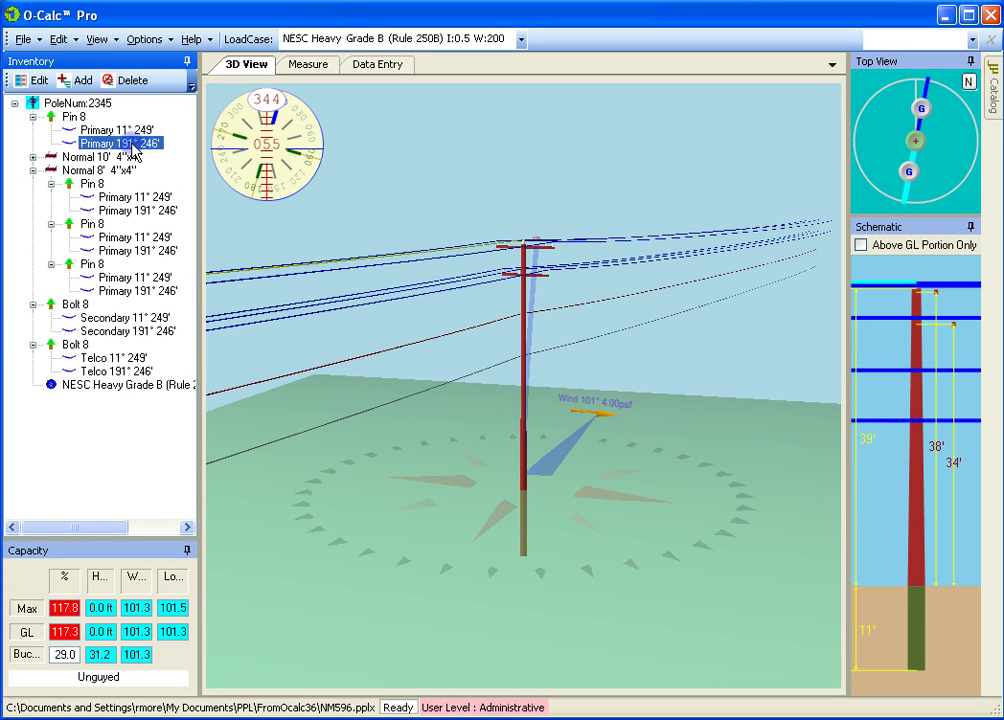
double_click(922, 110)
left_click_drag(902, 65, 746, 114)
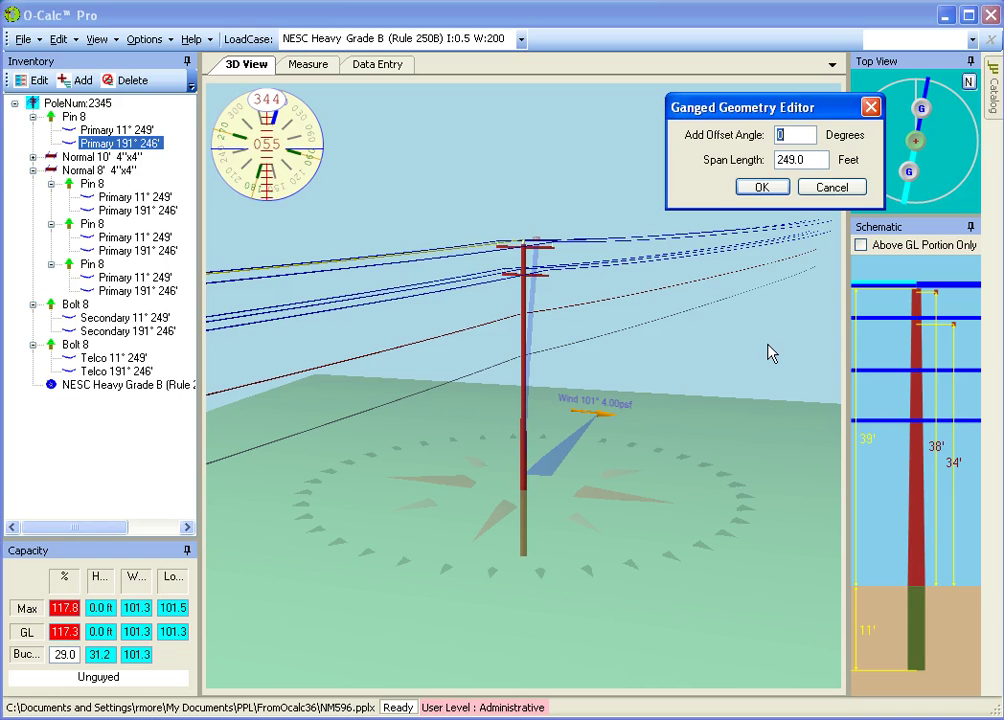
key("Tab")
type("212")
left_click(767, 190)
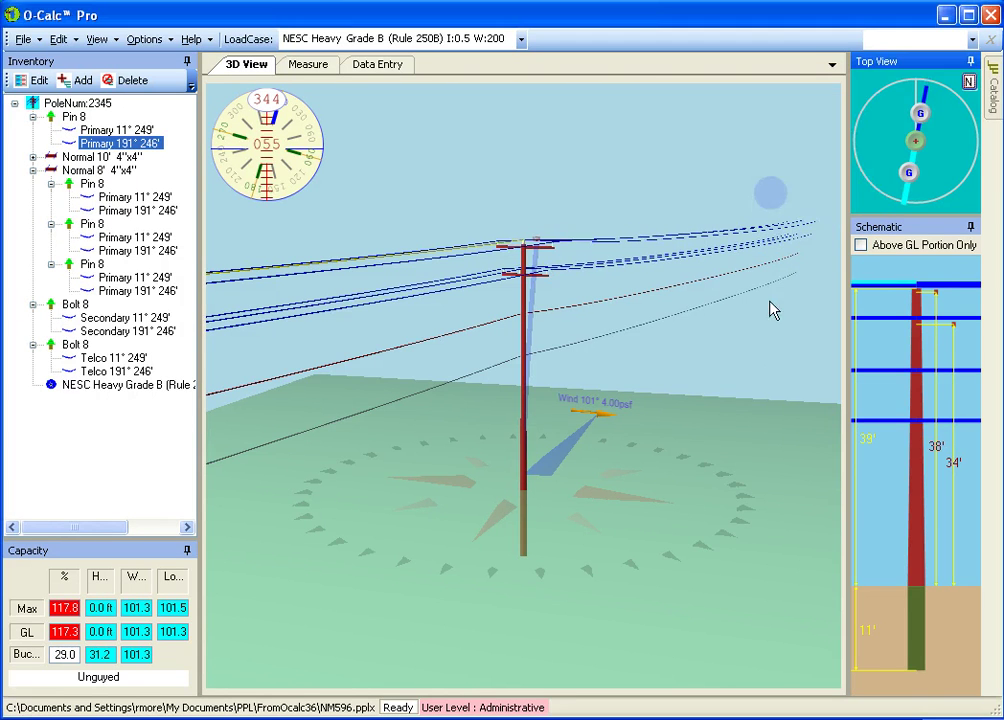
right_click(148, 143)
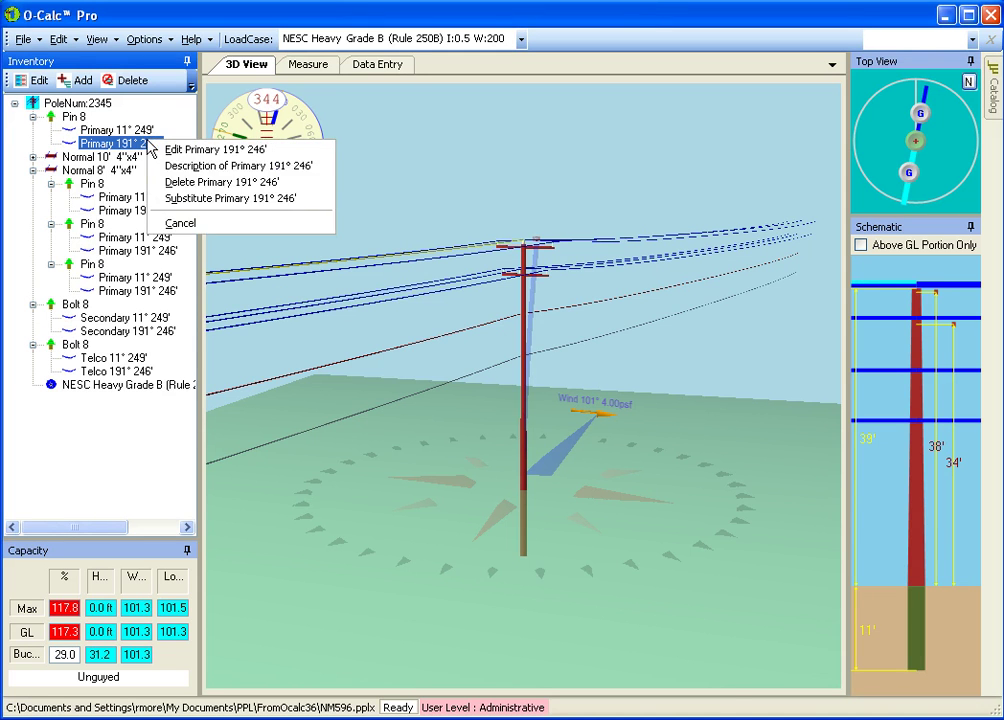
left_click(185, 152)
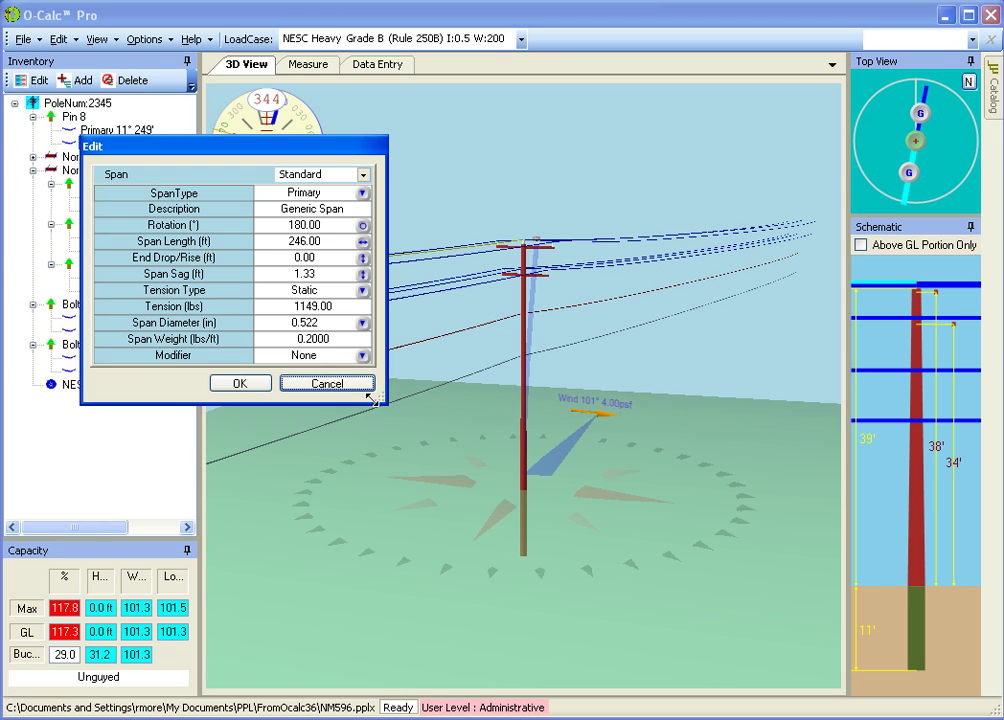
left_click(326, 384)
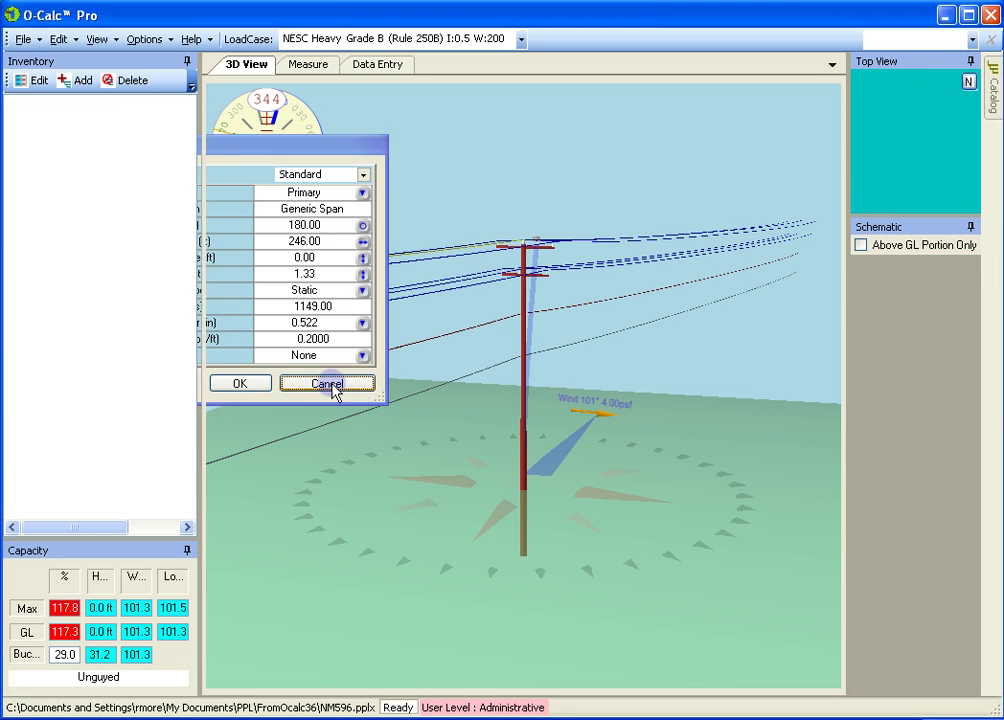
left_click(143, 133)
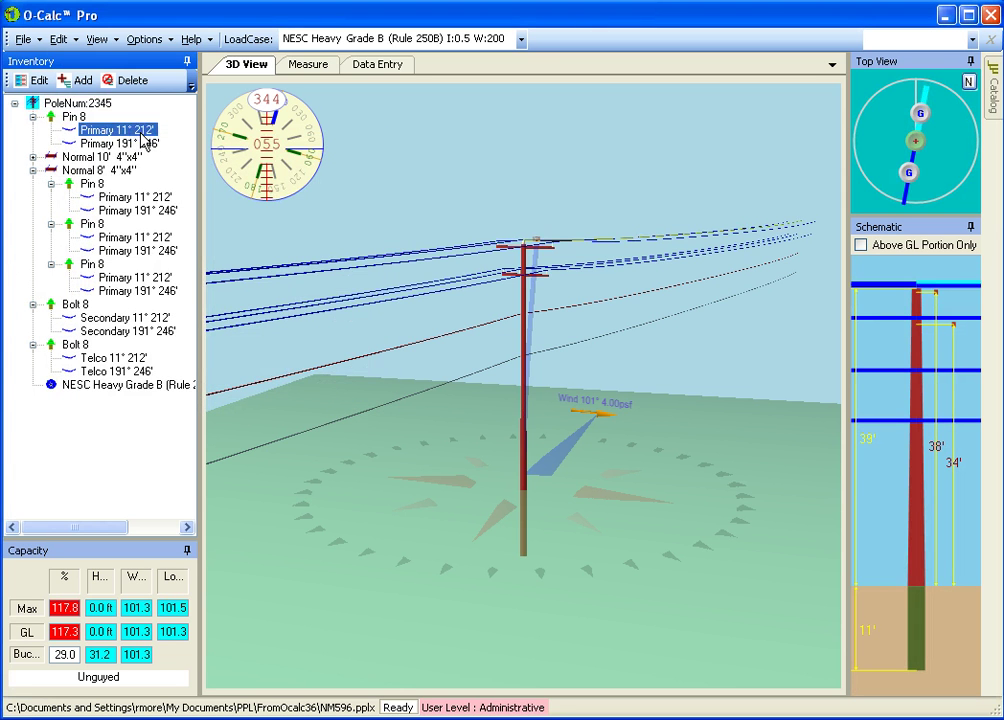
left_click(41, 80)
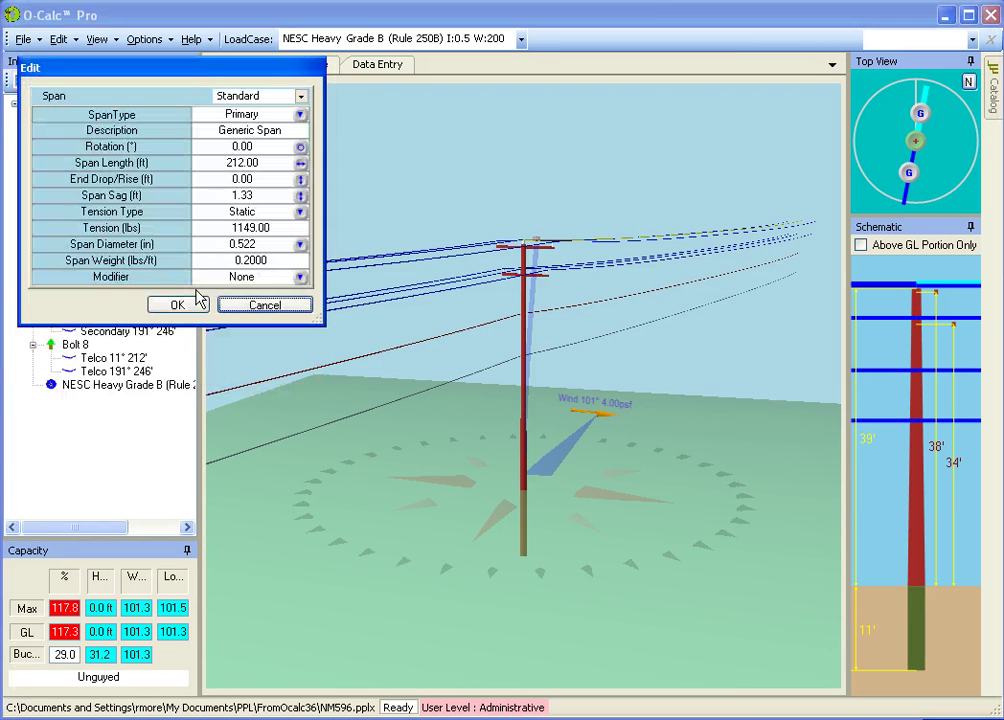
left_click(246, 165)
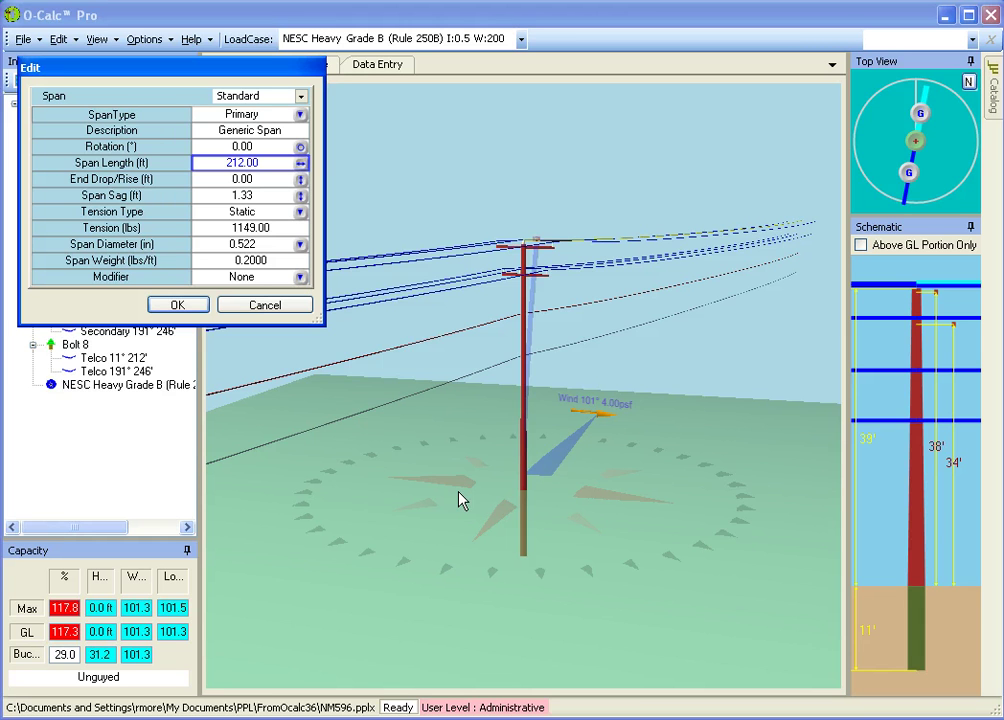
left_click(178, 306)
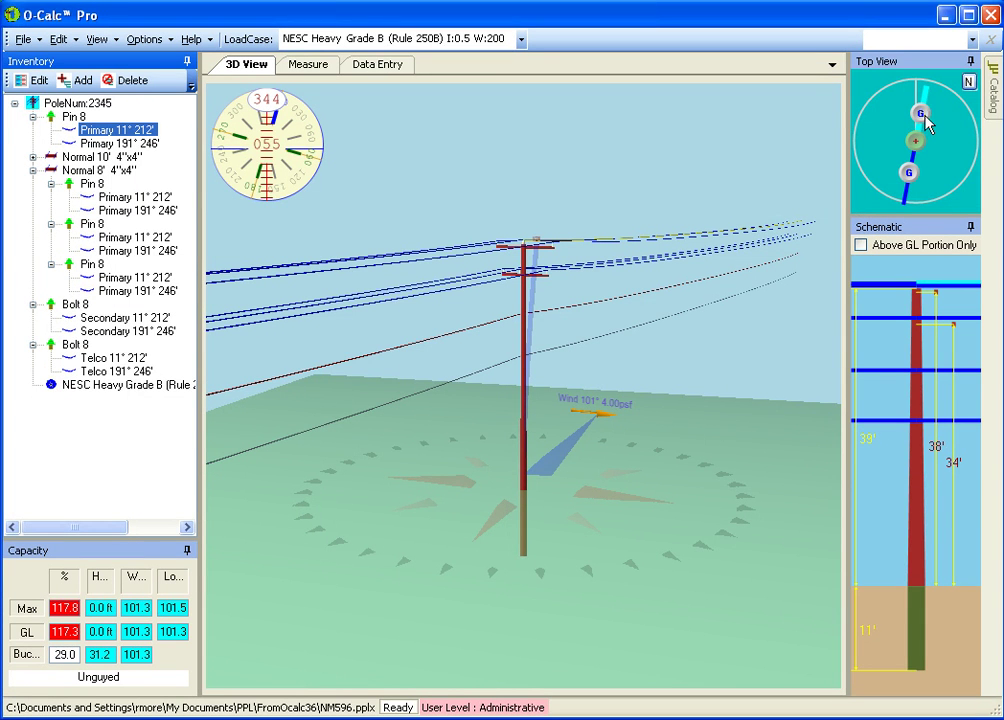
- Offset the ganged spans by 5°, then by 45°, in the Ganged Geometry Editor
double_click(920, 118)
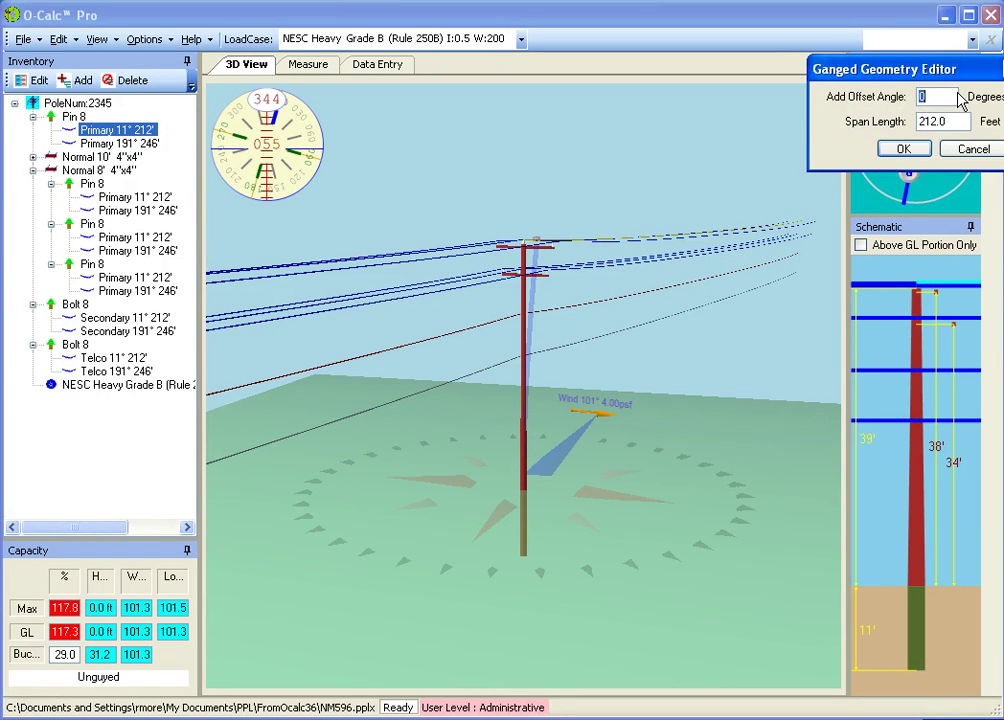
left_click_drag(913, 69, 690, 150)
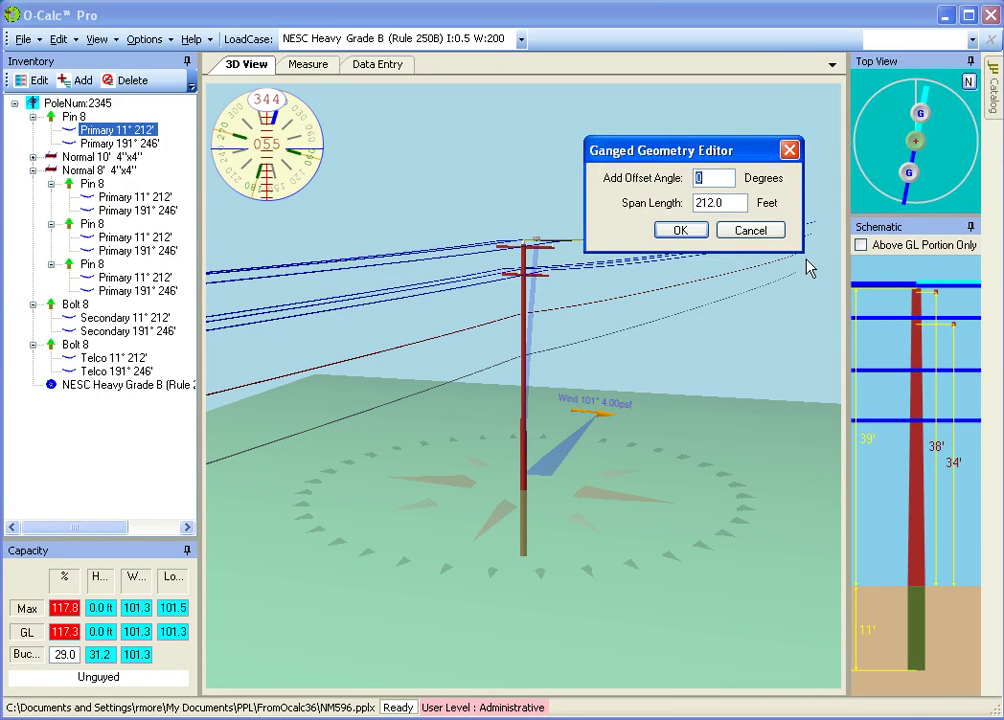
type("5")
key("Return")
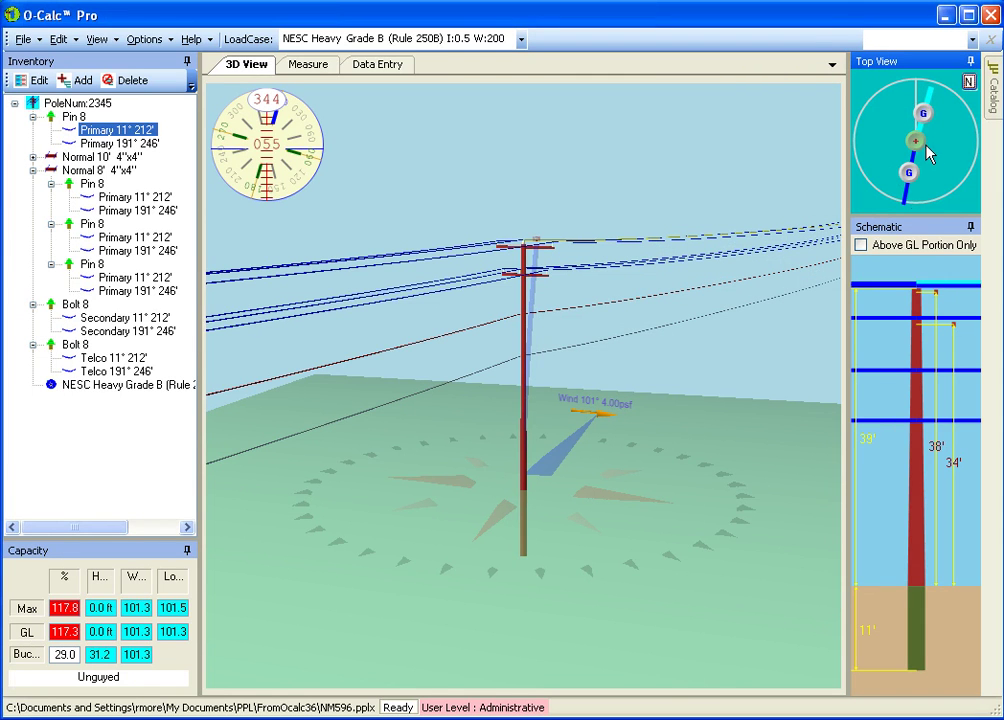
double_click(925, 114)
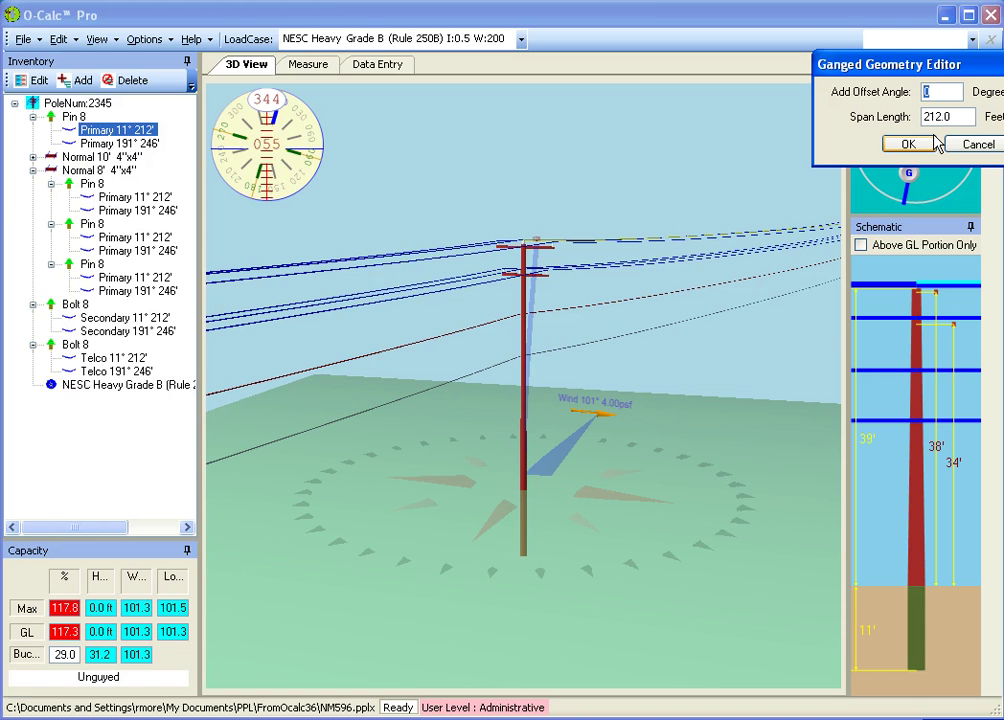
type("45")
left_click(908, 144)
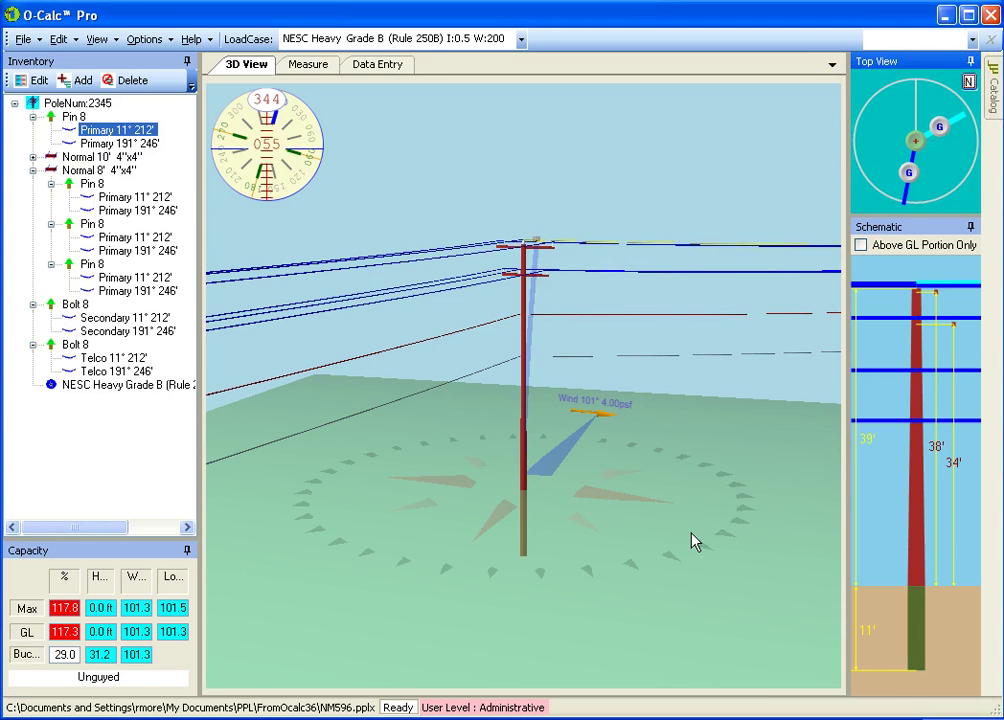
- Undo the offset changes until the spans read 11° 212' again
left_click_drag(692, 531, 717, 422)
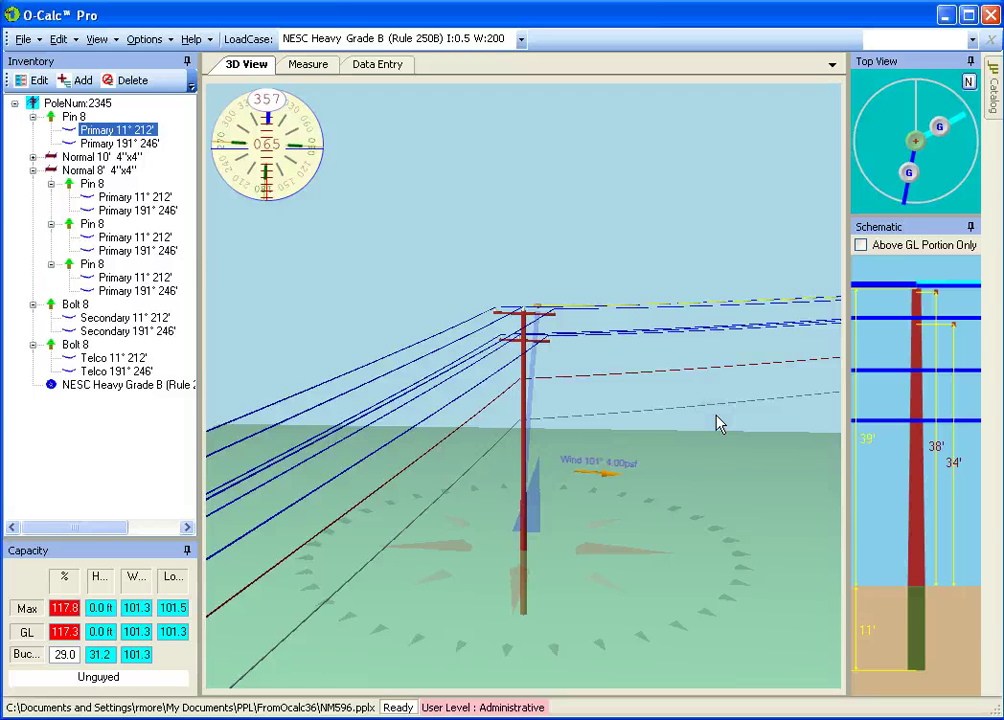
left_click(60, 40)
left_click(92, 82)
left_click(60, 40)
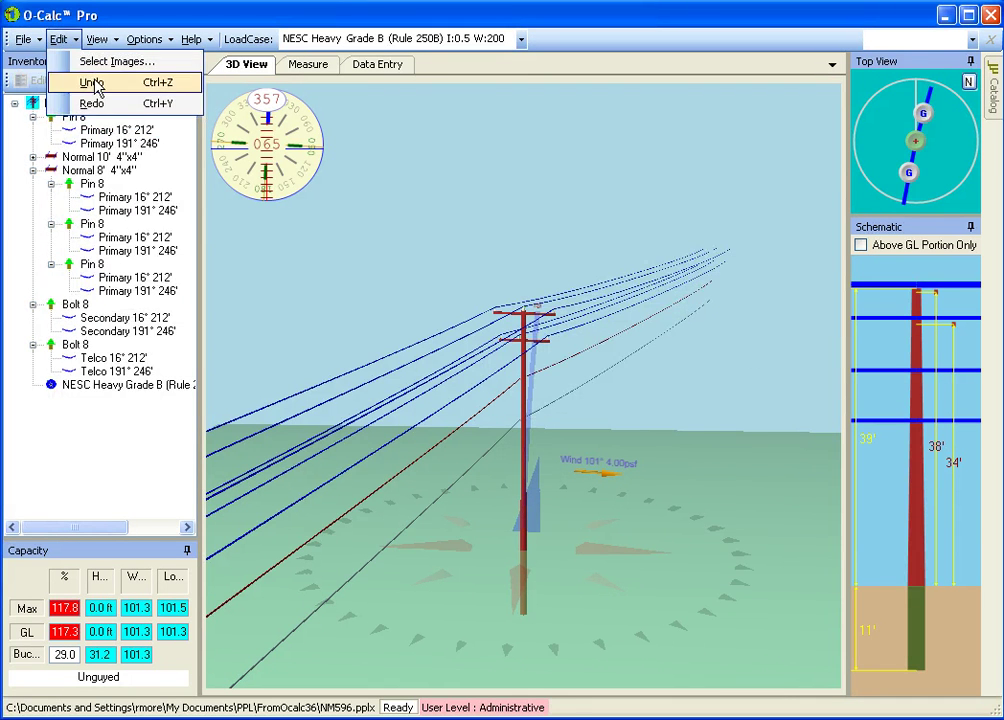
left_click(92, 82)
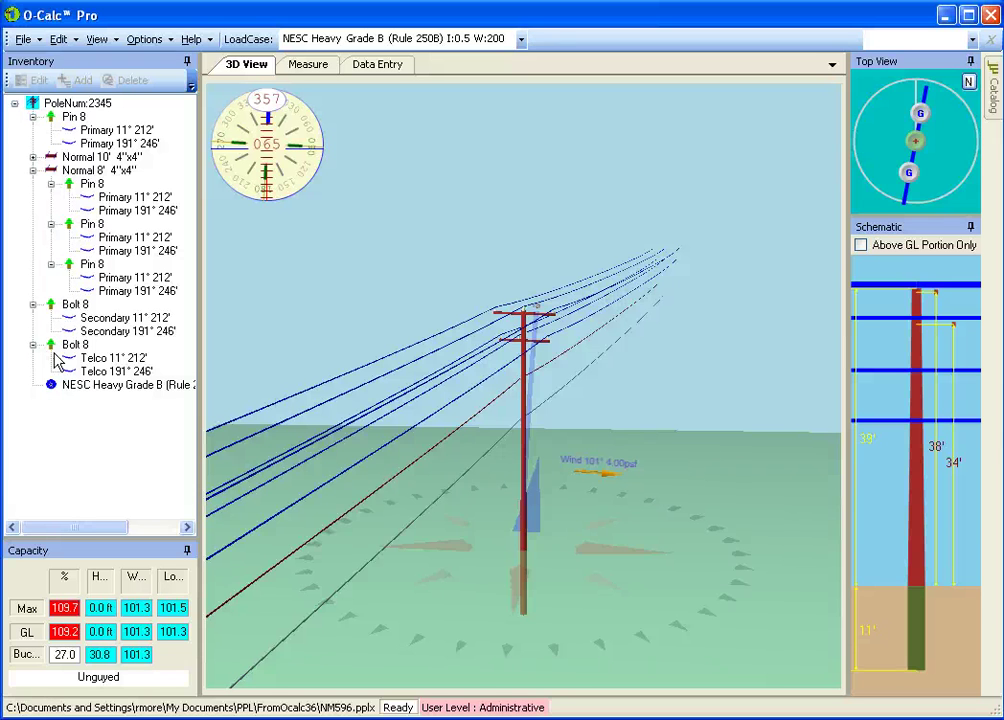
- Create a new pole using pole 2345 as template, declining to save the current pole
right_click(73, 104)
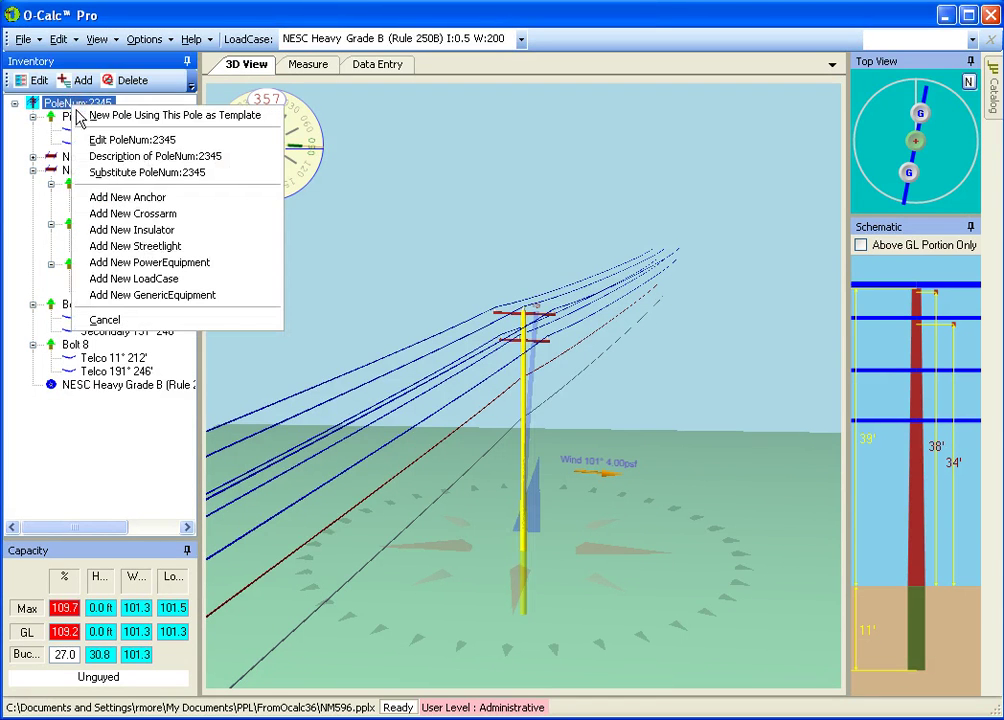
left_click(86, 114)
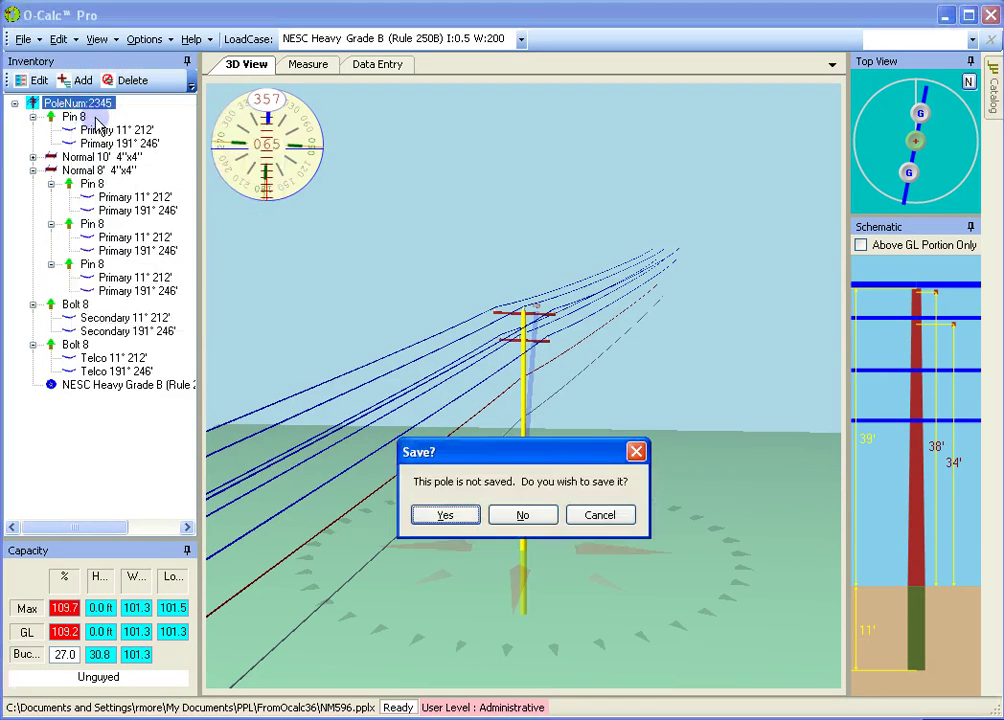
left_click(522, 515)
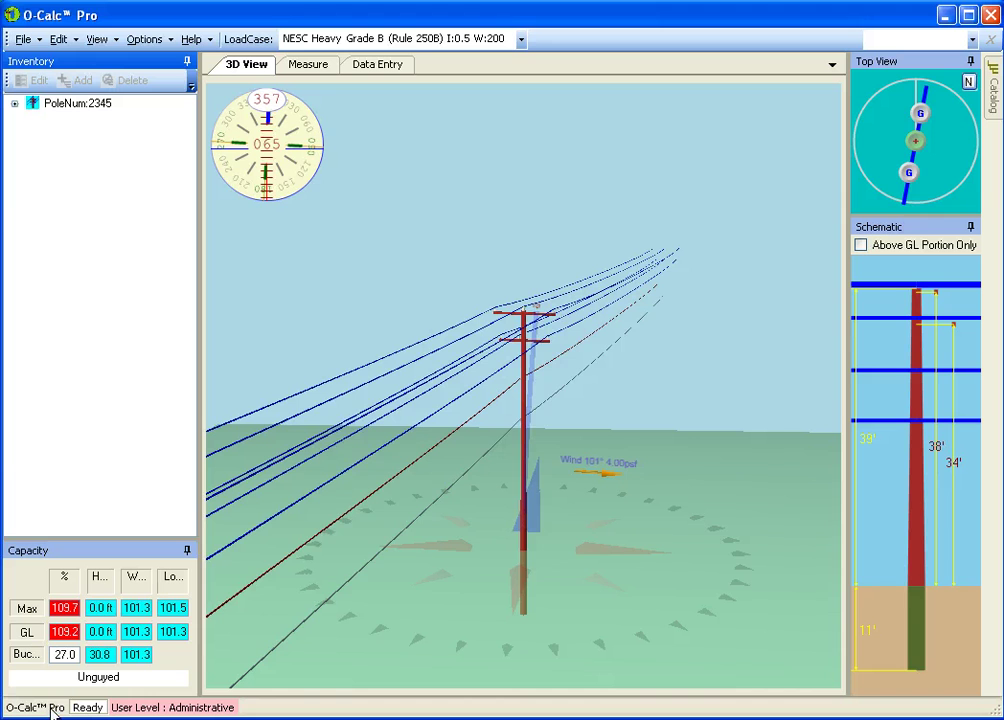
- Change the new pole's Pole Number to 3456 and confirm the edit
right_click(35, 105)
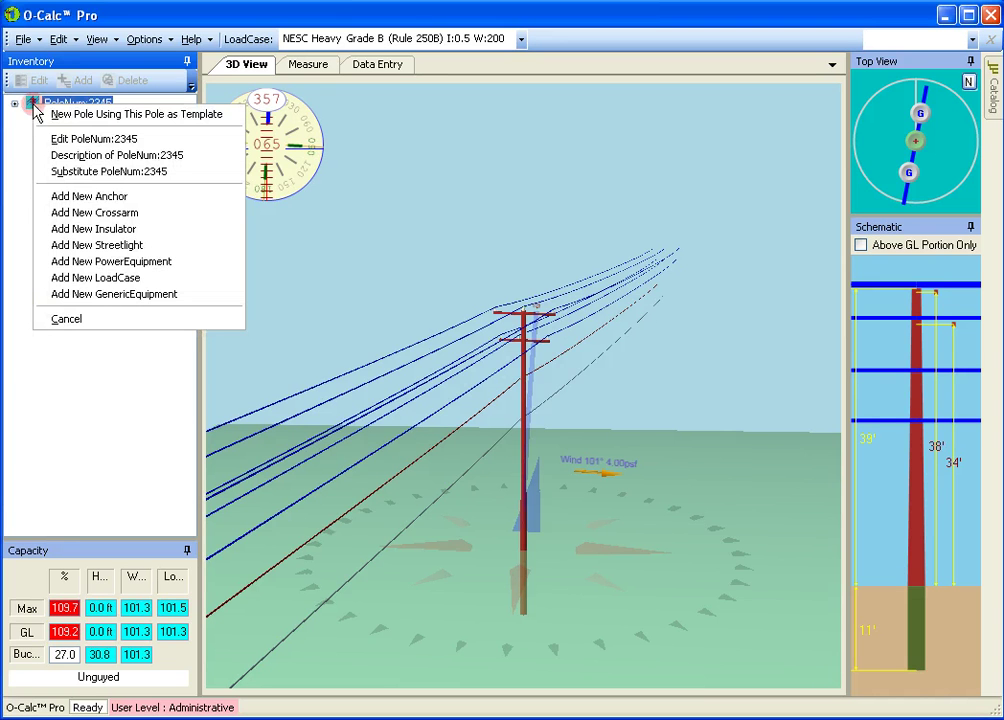
left_click(88, 140)
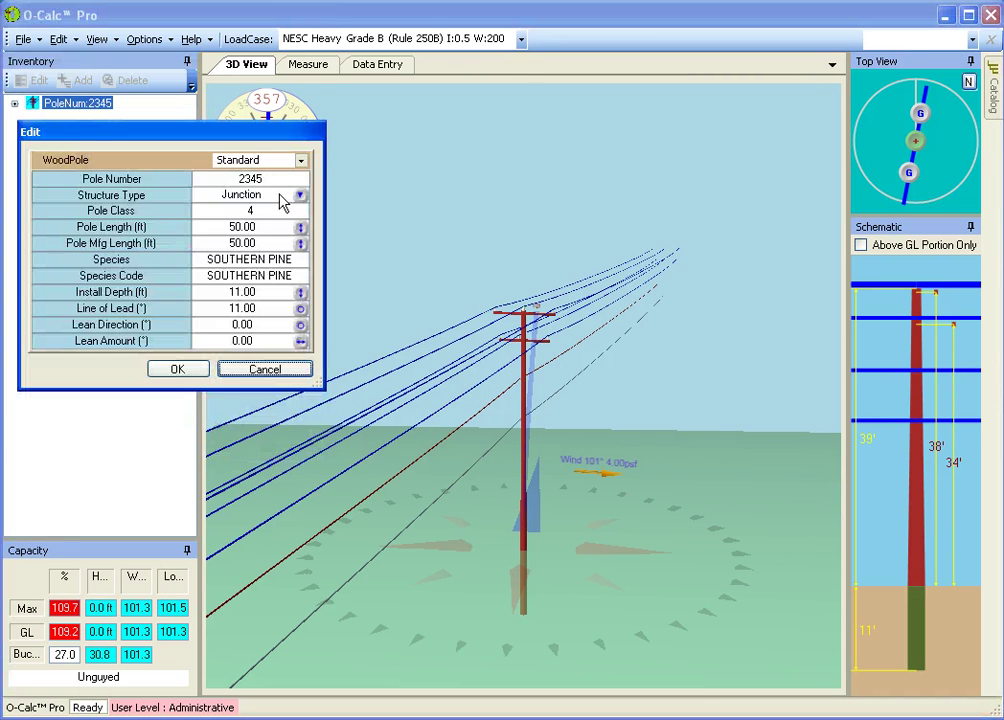
left_click(268, 184)
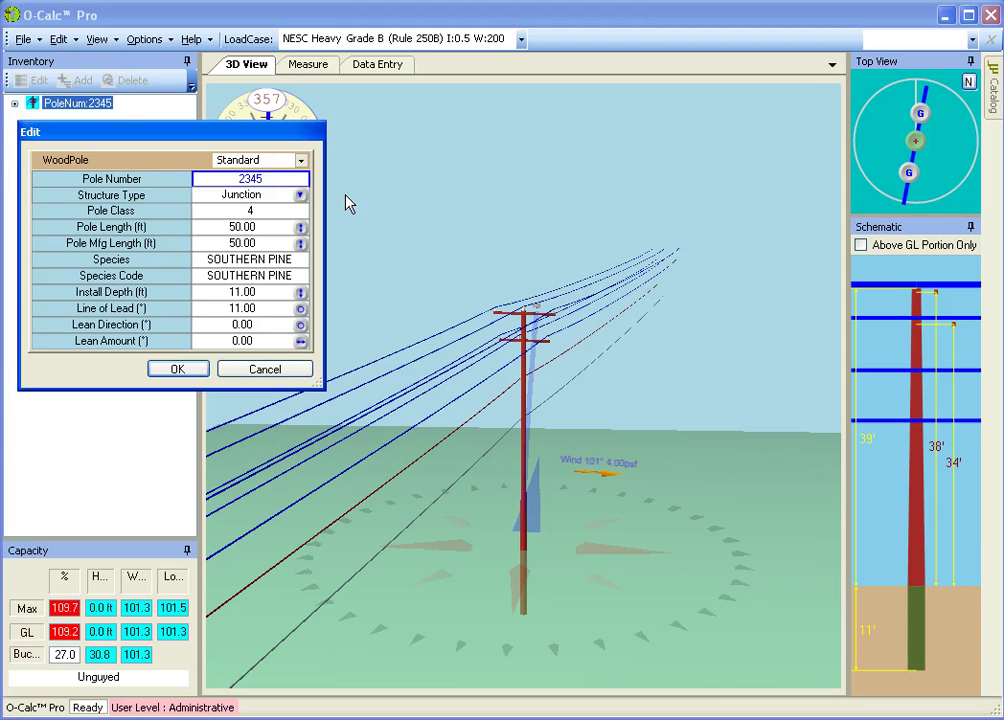
type("3456")
key("Return")
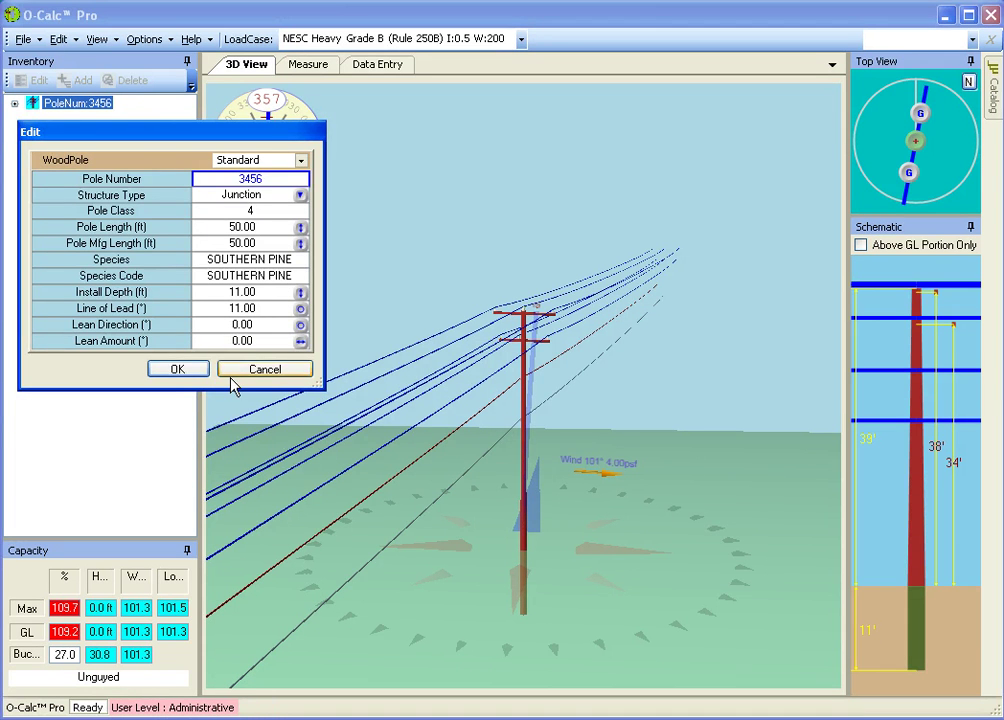
left_click(176, 370)
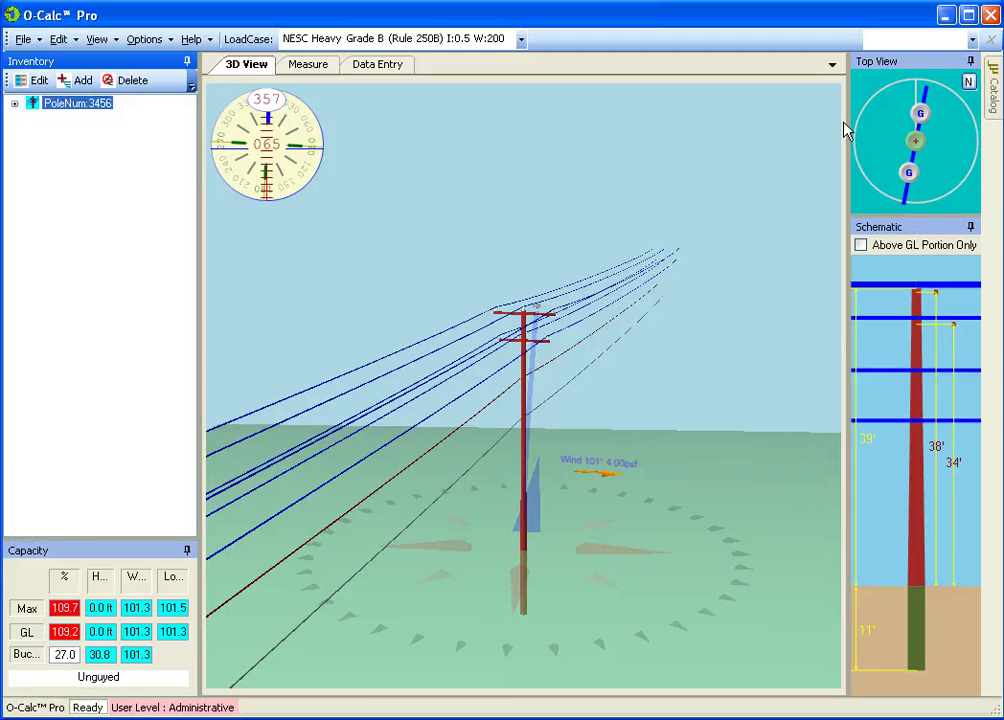
- Set the first ganged span's length to 230 ft
double_click(908, 172)
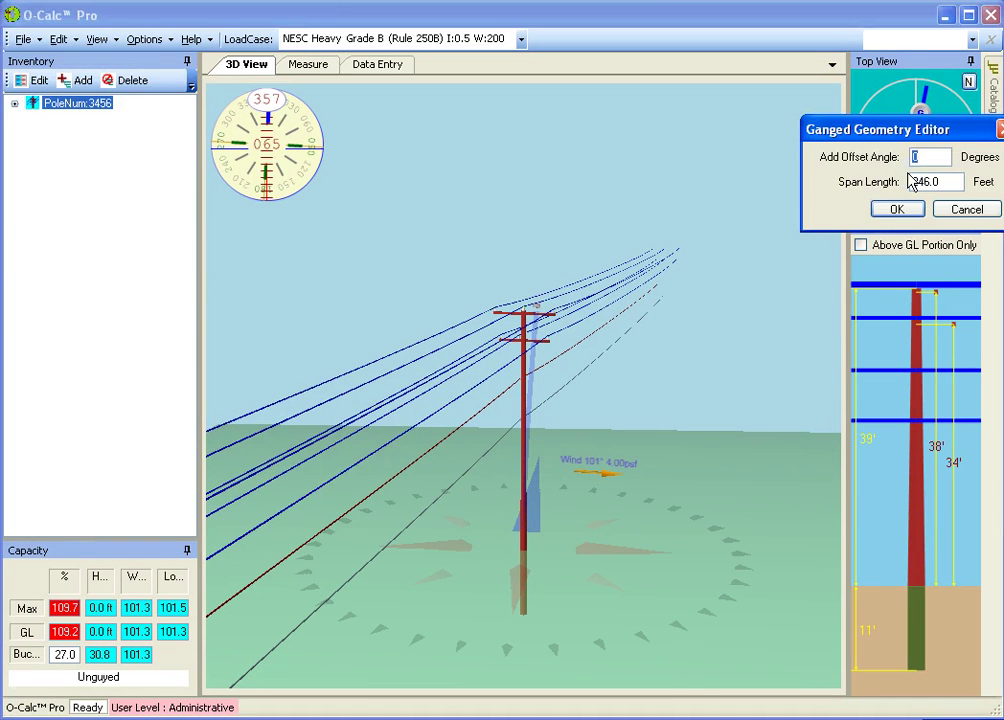
left_click(916, 181)
key("BackSpace")
type("2")
left_click_drag(940, 181, 847, 186)
type("230")
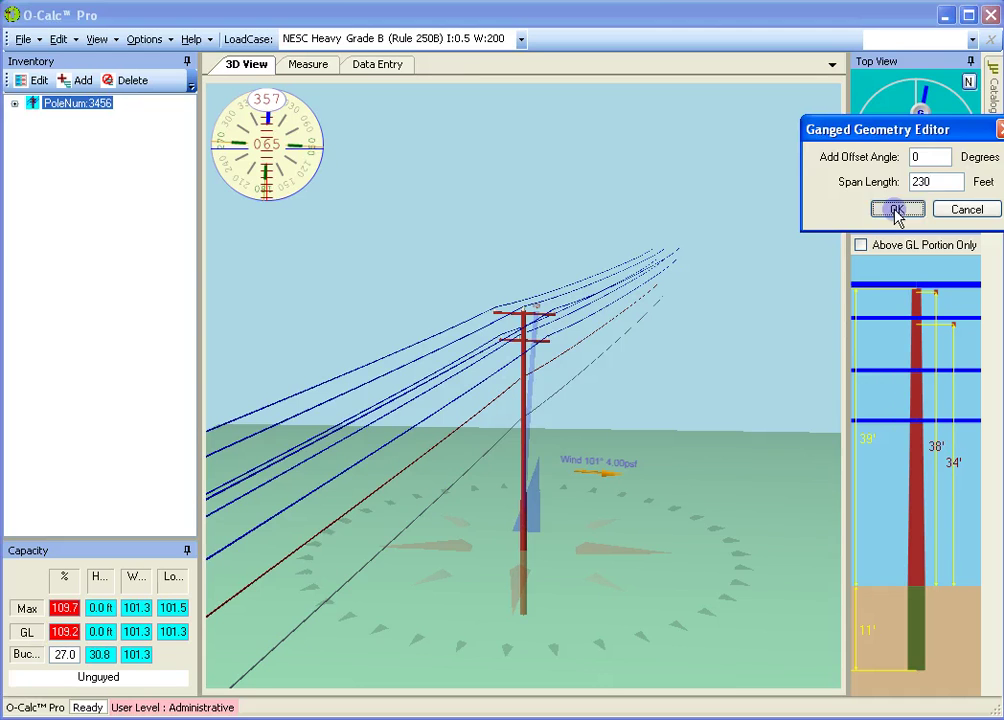
left_click(895, 209)
- Change the other ganged span's length from 212.0 to 235 ft
double_click(922, 112)
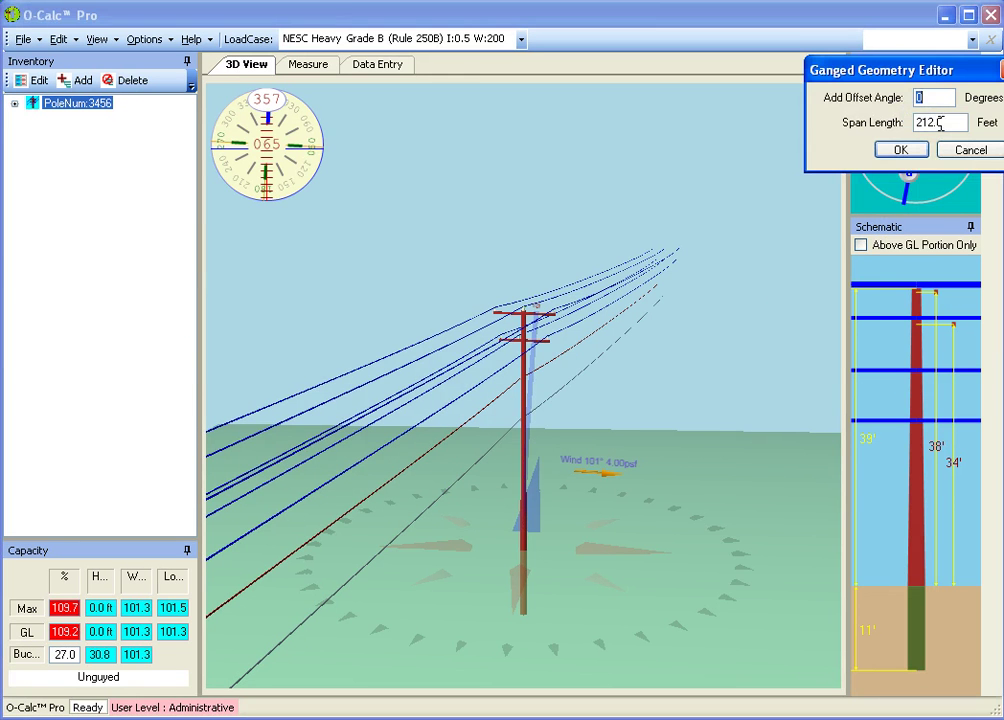
left_click_drag(945, 122, 901, 125)
type("235")
left_click(901, 150)
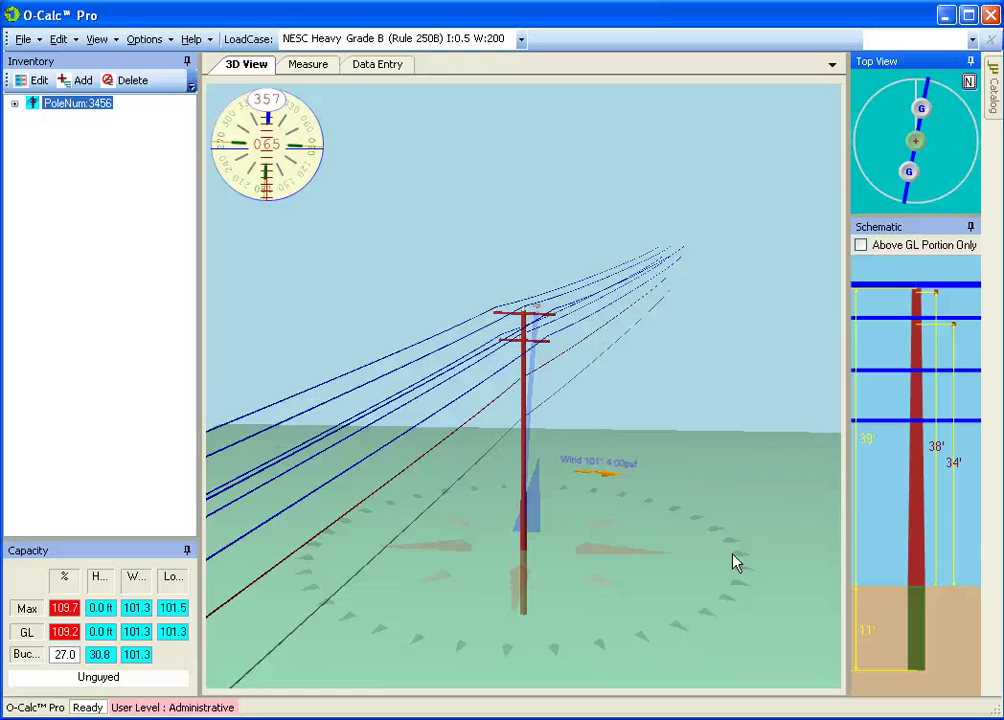
- Show PoleNum:3456's wood pole properties on the Data Entry page
left_click(399, 70)
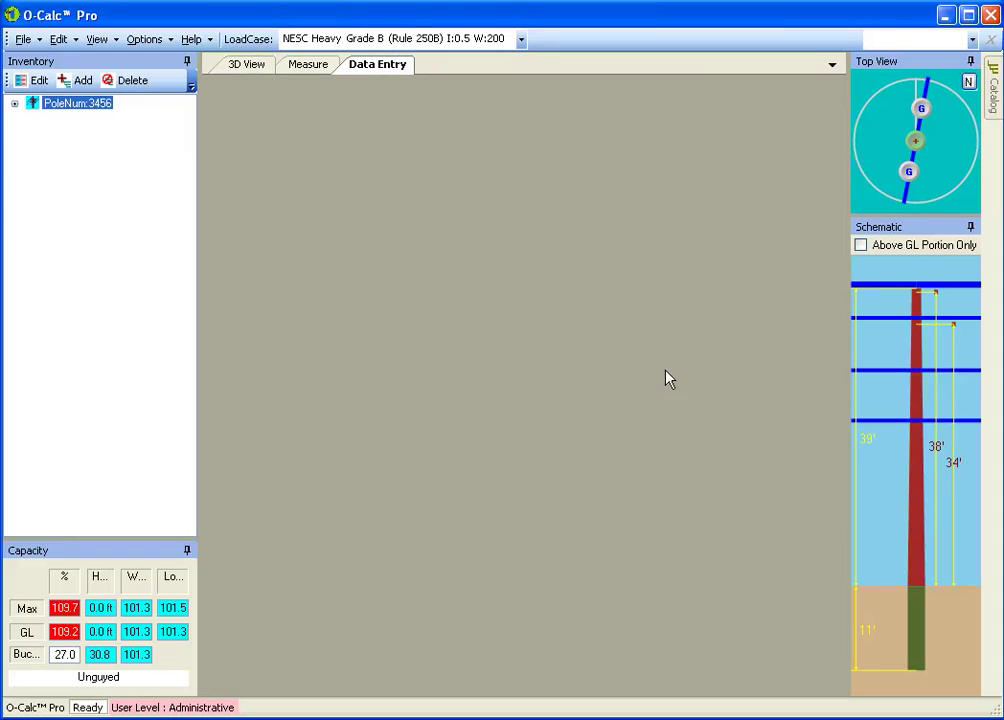
left_click(61, 104)
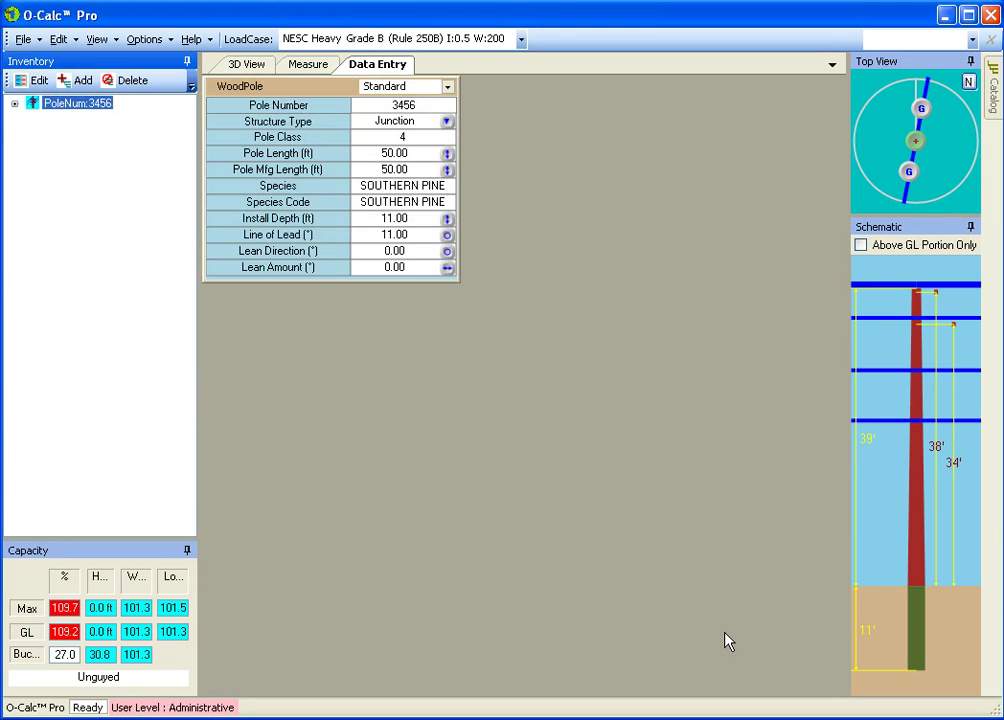